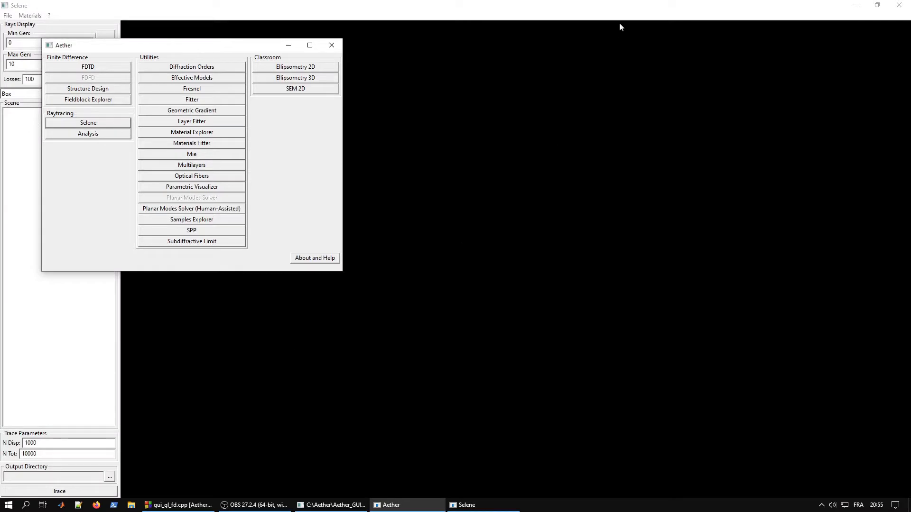
# - Bring up the Selene refractive index materials list and add a material named Air
pyautogui.click(620, 17)
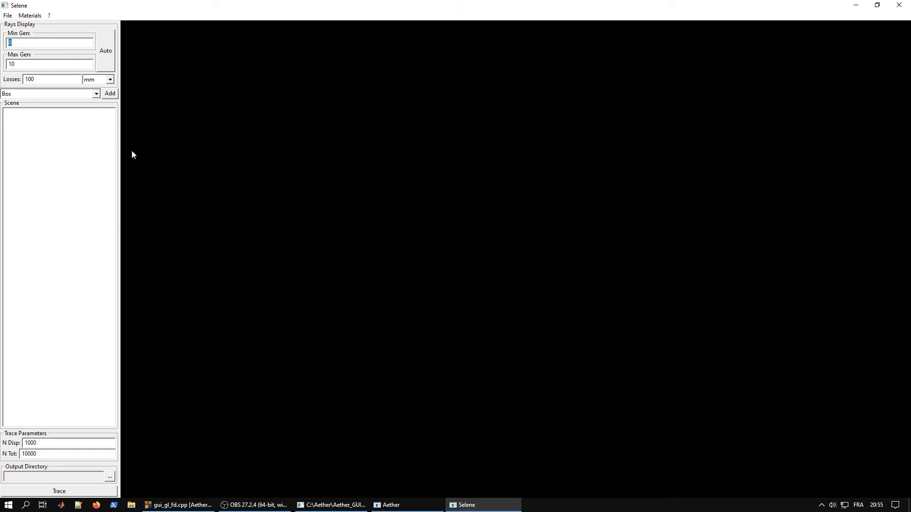
pyautogui.click(37, 18)
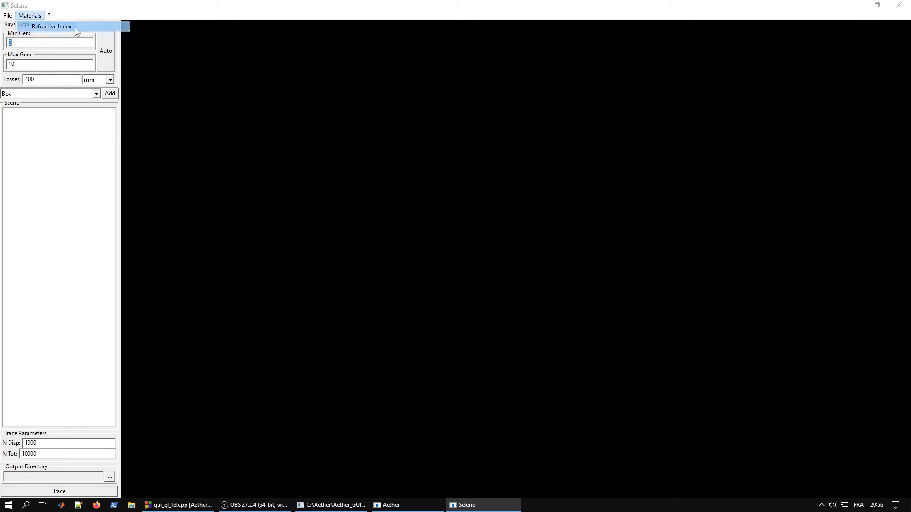
pyautogui.click(75, 28)
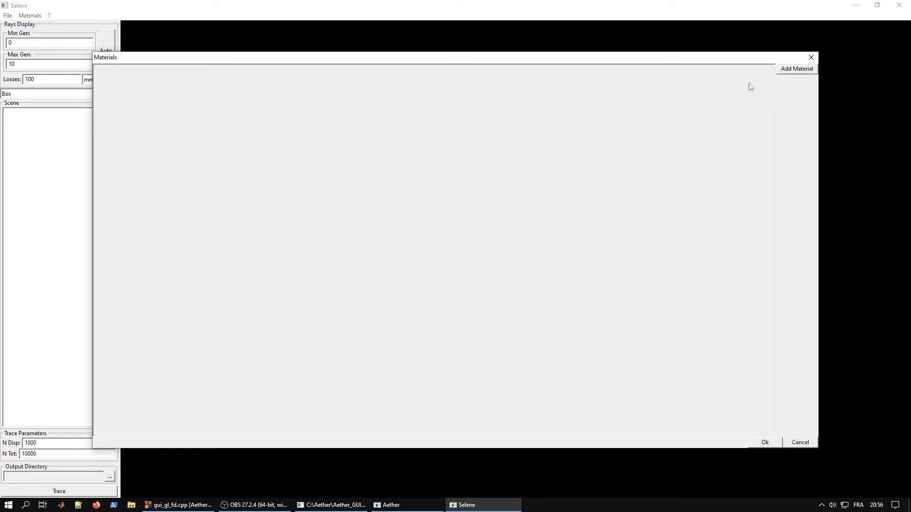
pyautogui.click(792, 69)
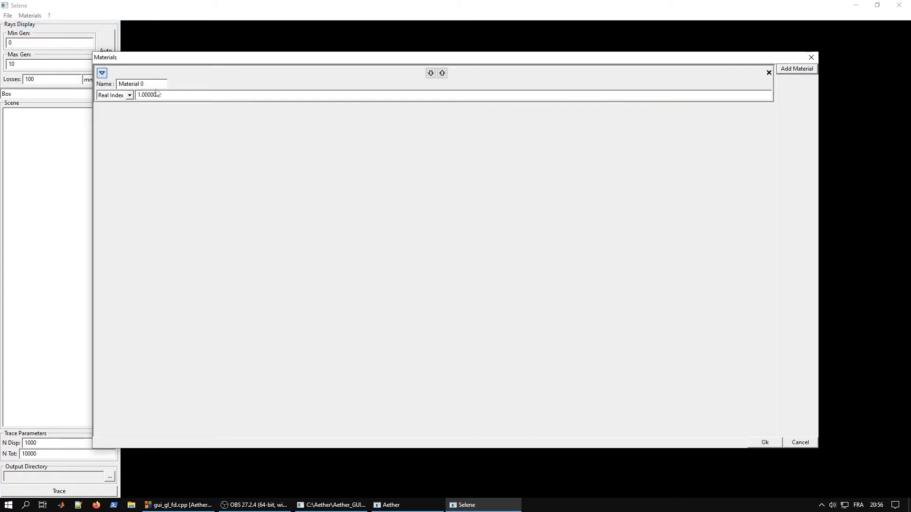
pyautogui.write('Air')
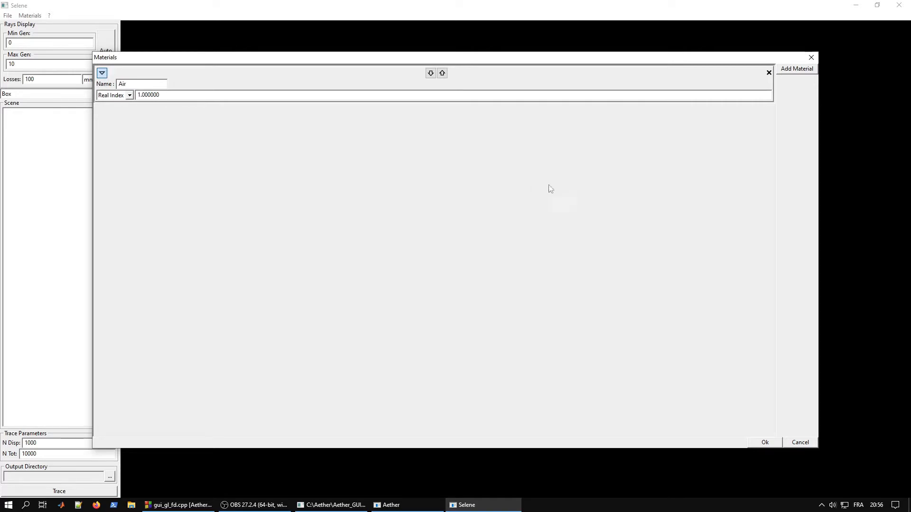
# - Add a second material named Glass with a real refractive index of 1.5 and confirm the materials list
pyautogui.click(791, 69)
pyautogui.moveTo(149, 121); pyautogui.dragTo(107, 122)
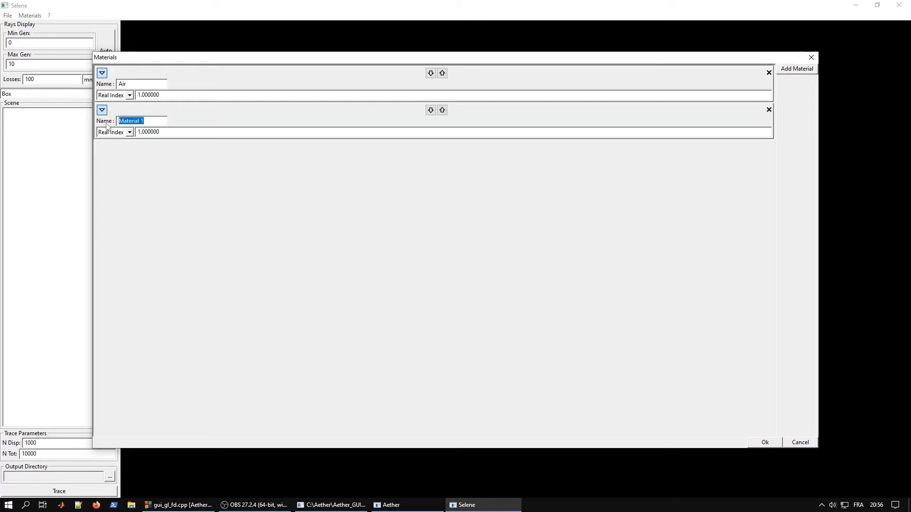
pyautogui.write('Glass')
pyautogui.click(183, 131)
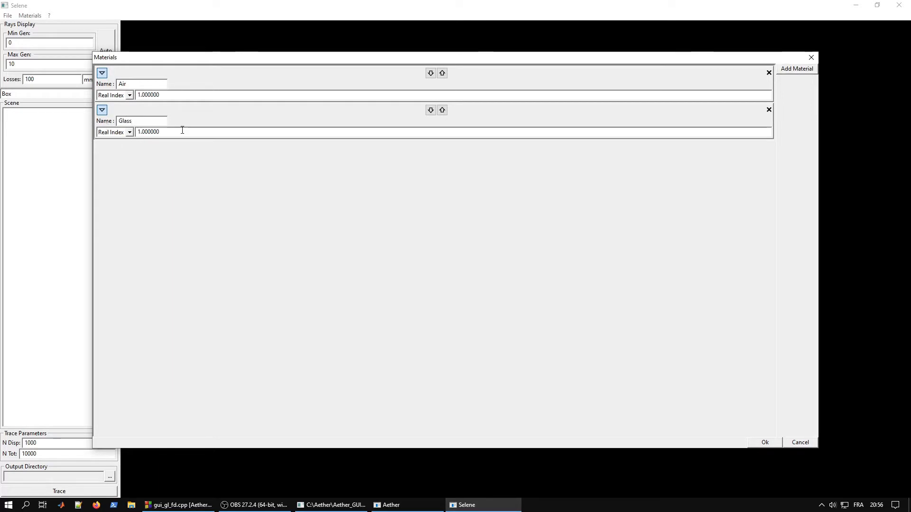
pyautogui.moveTo(183, 130); pyautogui.dragTo(129, 134)
pyautogui.write('1.')
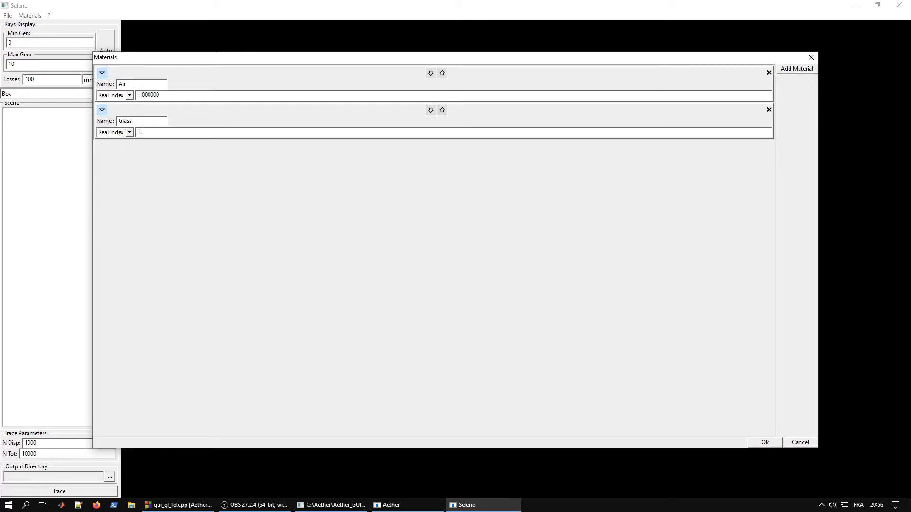
pyautogui.write('5')
pyautogui.click(771, 441)
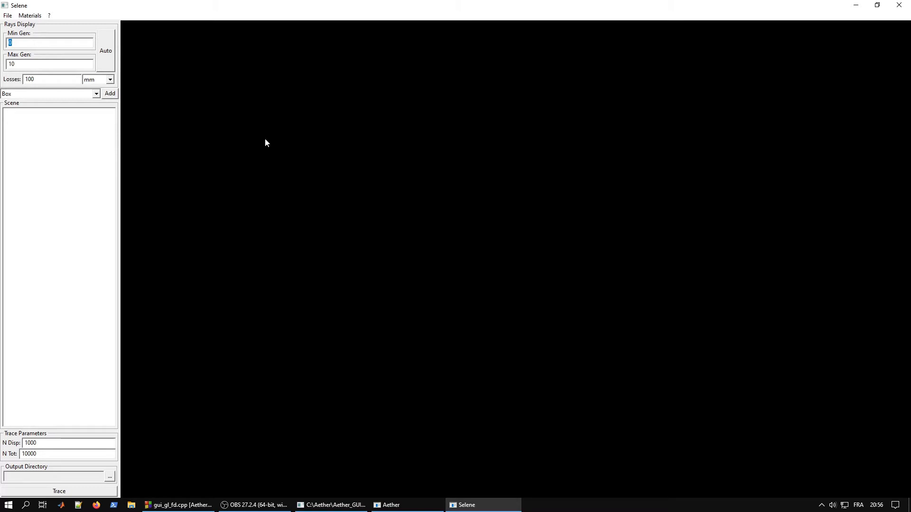
# - Add a point source to the scene at x = -300 mm, keeping the other default properties
pyautogui.click(96, 94)
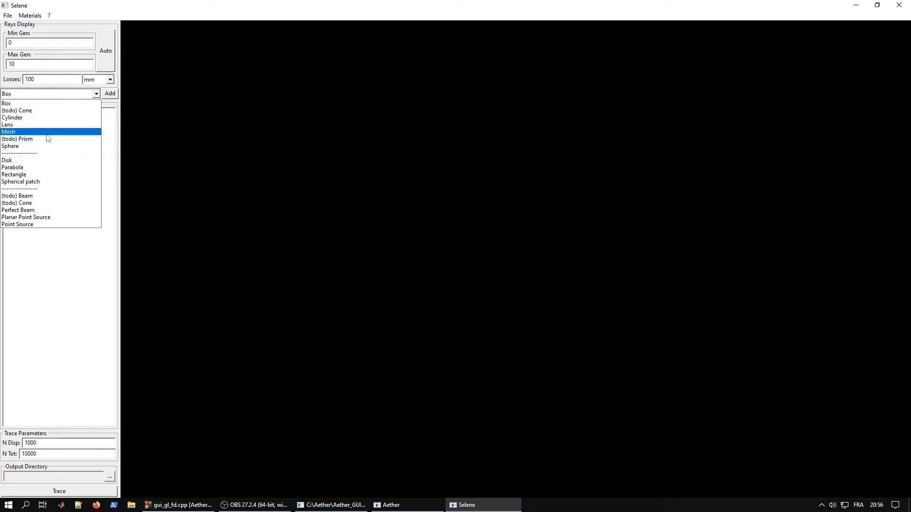
pyautogui.click(23, 225)
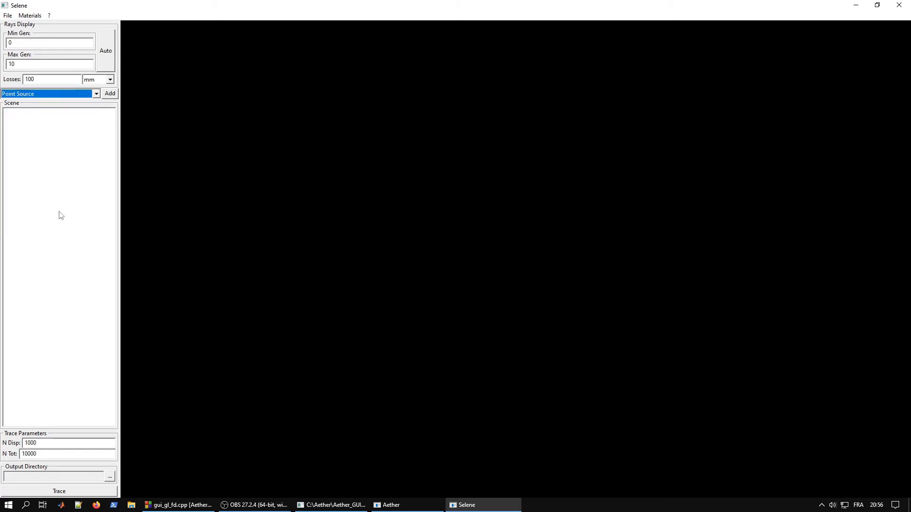
pyautogui.click(112, 96)
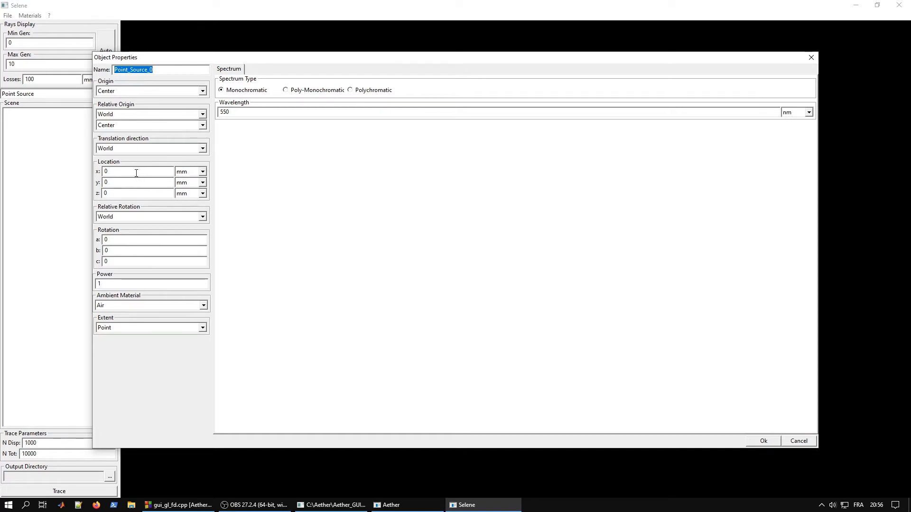
pyautogui.moveTo(135, 173); pyautogui.dragTo(110, 175)
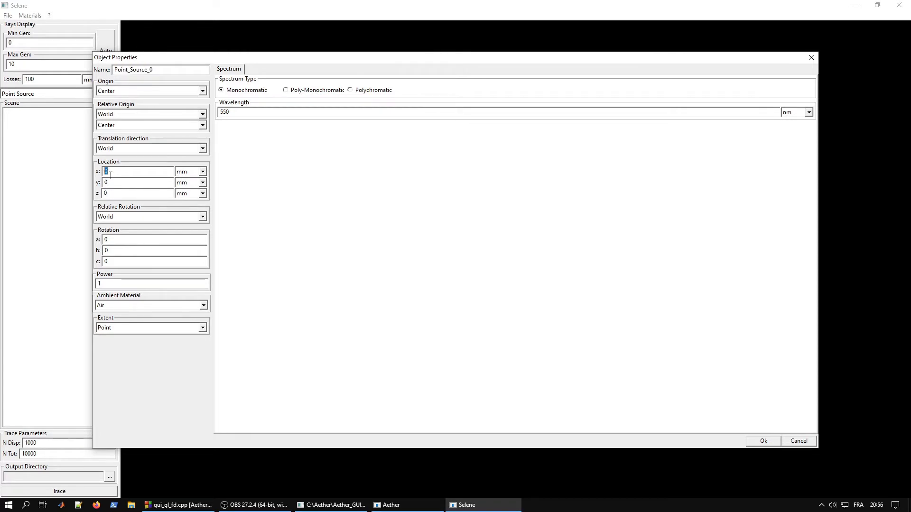
pyautogui.write('-30')
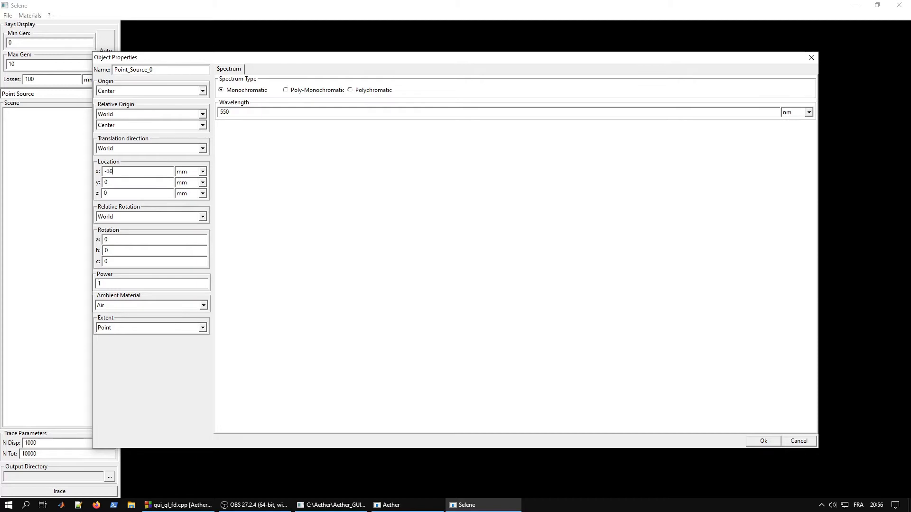
pyautogui.write('0')
pyautogui.click(763, 441)
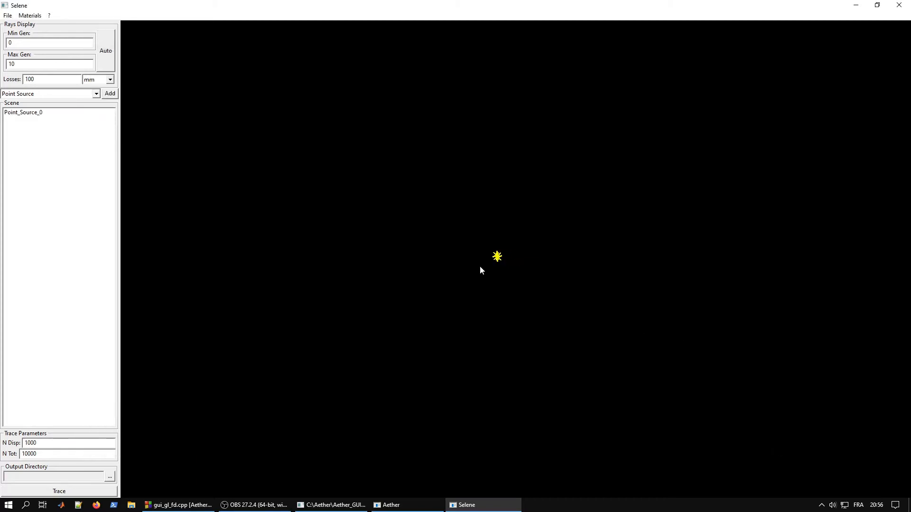
# - Add a lens to the scene with its default geometry and location
pyautogui.scroll(6, 480, 270)
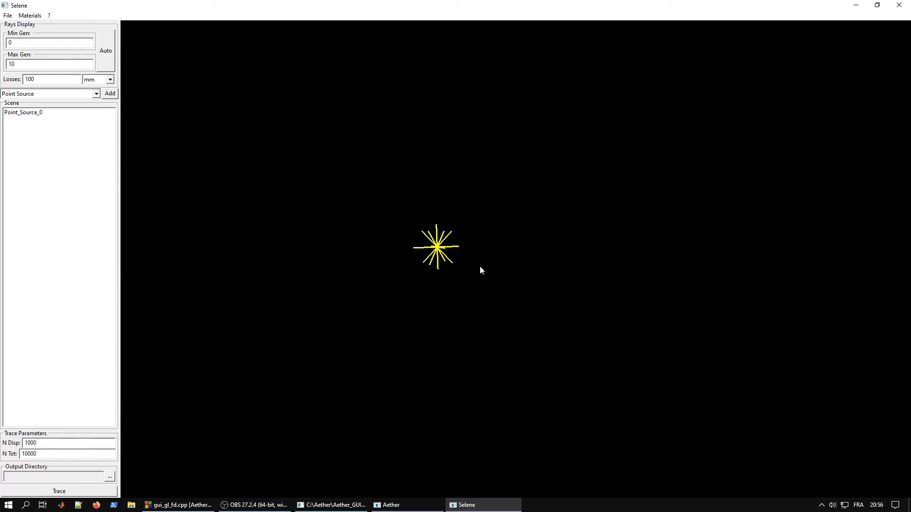
pyautogui.moveTo(517, 357); pyautogui.dragTo(309, 290, button='middle')
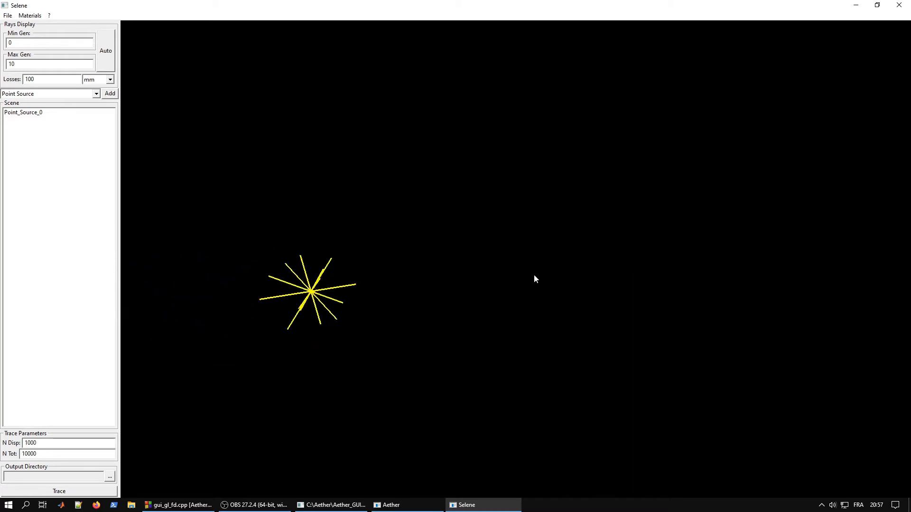
pyautogui.click(73, 93)
pyautogui.click(64, 125)
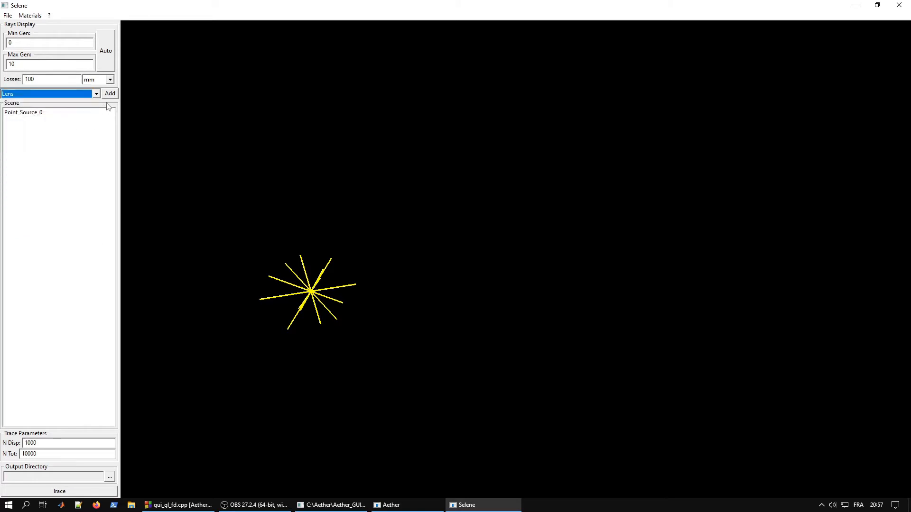
pyautogui.click(110, 94)
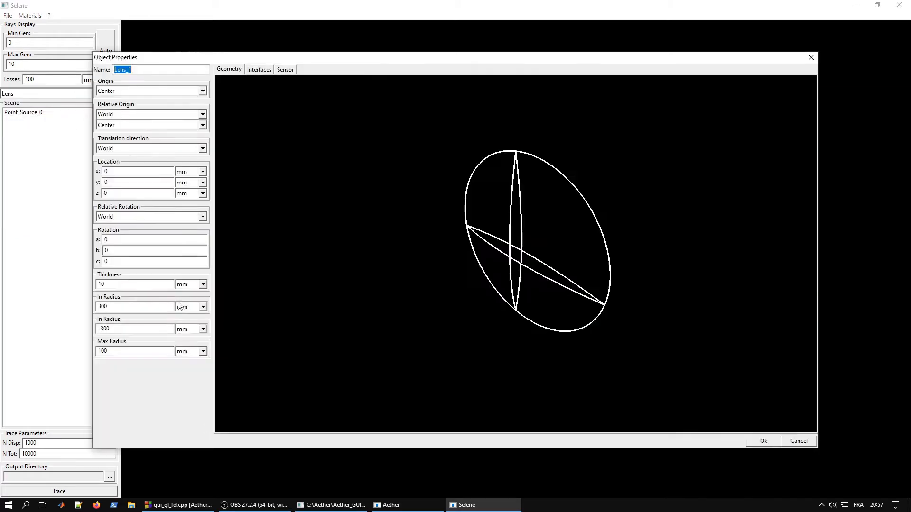
pyautogui.click(763, 441)
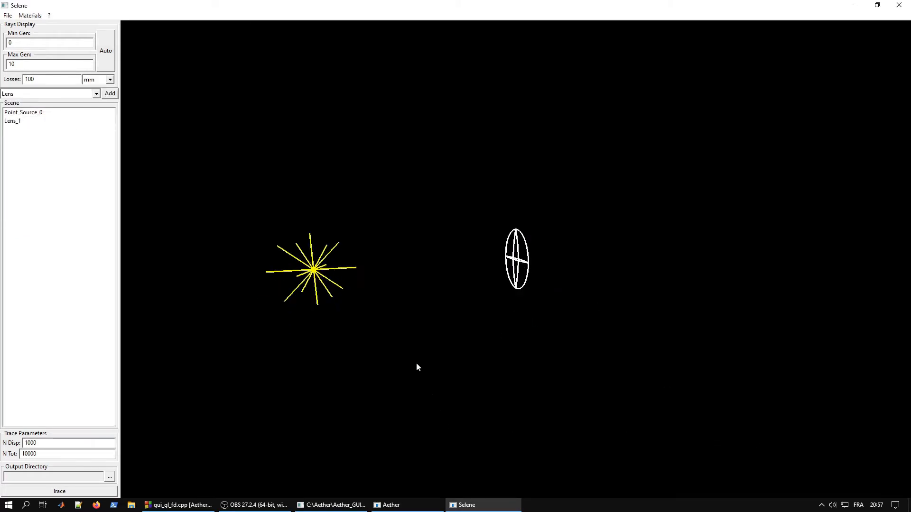
# - Trace the rays from the point source through the lens and set the displayed generation range automatically
pyautogui.moveTo(285, 376)
pyautogui.mouseDown()
pyautogui.moveTo(258, 376)
pyautogui.moveTo(342, 365)
pyautogui.moveTo(237, 362)
pyautogui.moveTo(411, 330)
pyautogui.moveTo(495, 388)
pyautogui.moveTo(485, 396)
pyautogui.moveTo(697, 287)
pyautogui.moveTo(571, 225)
pyautogui.moveTo(545, 232)
pyautogui.mouseUp()
pyautogui.click(59, 491)
pyautogui.scroll(2, 623, 255)
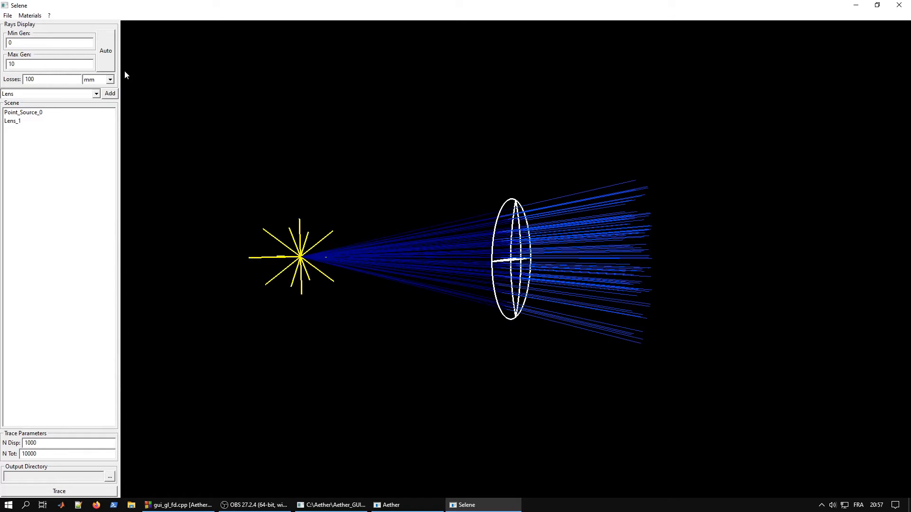
pyautogui.click(109, 57)
pyautogui.moveTo(286, 237); pyautogui.dragTo(439, 273)
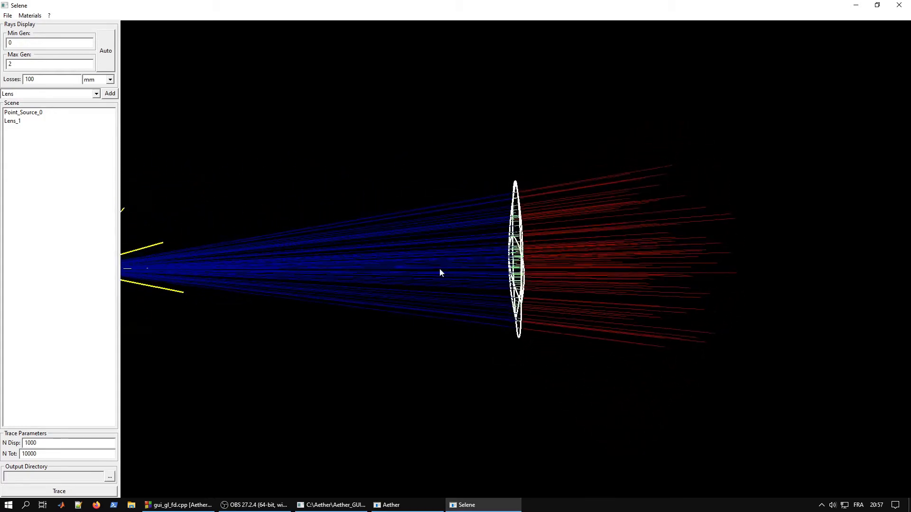
pyautogui.moveTo(679, 234); pyautogui.dragTo(602, 212)
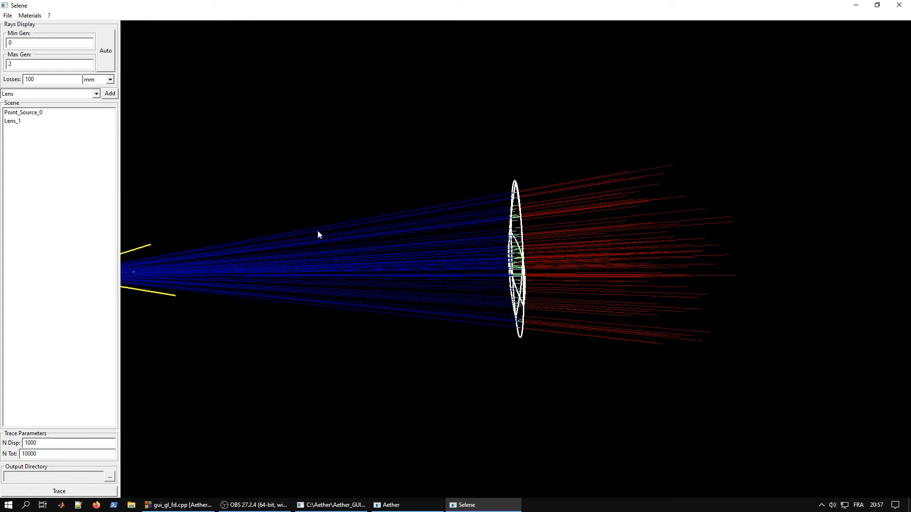
pyautogui.moveTo(704, 187); pyautogui.dragTo(571, 219)
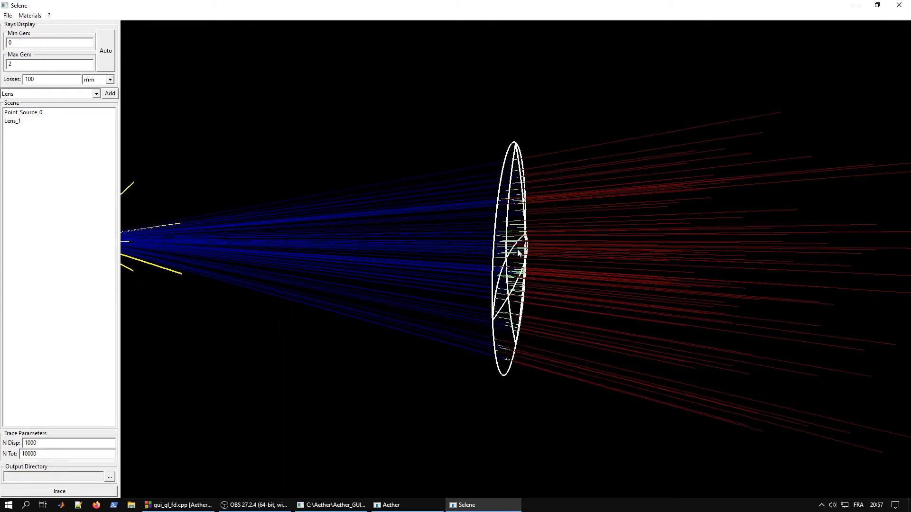
pyautogui.moveTo(518, 253)
pyautogui.mouseDown()
pyautogui.moveTo(495, 394)
pyautogui.moveTo(526, 250)
pyautogui.mouseUp()
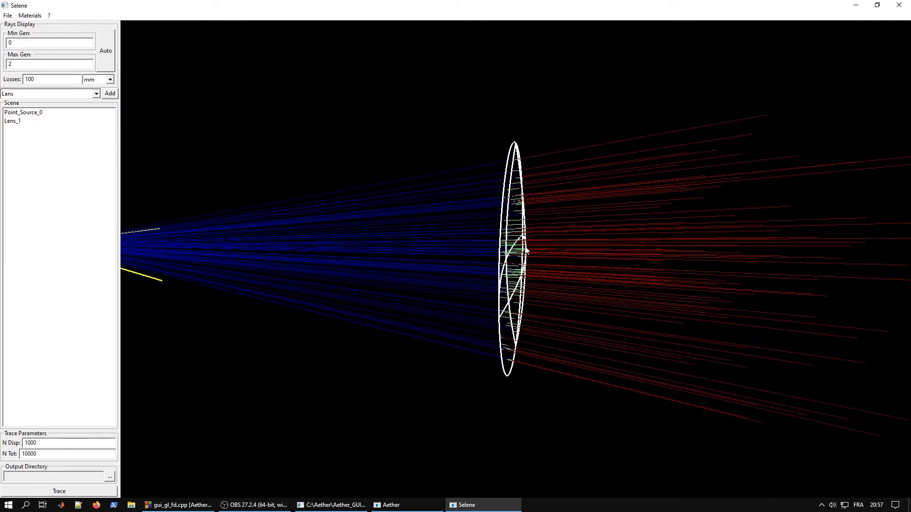
# - Set the lens's default inside material to Glass for all its faces and confirm the properties
pyautogui.rightClick(14, 124)
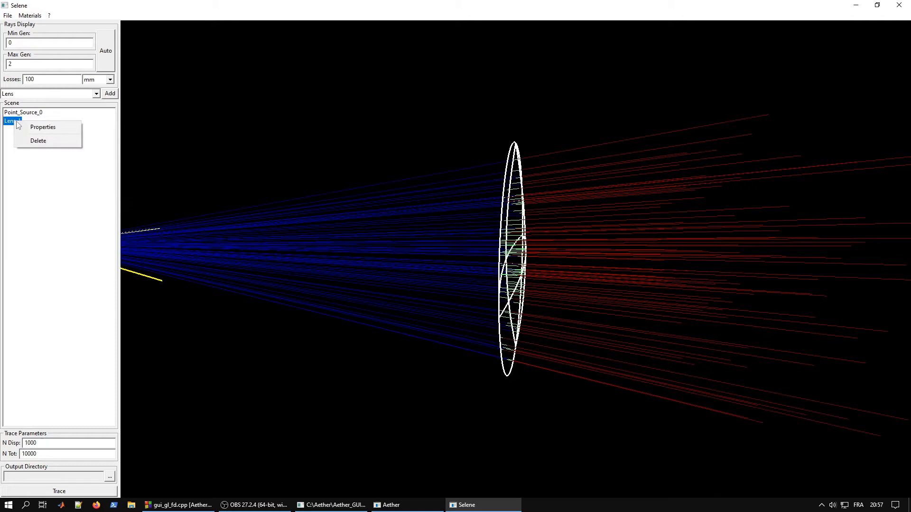
pyautogui.click(43, 129)
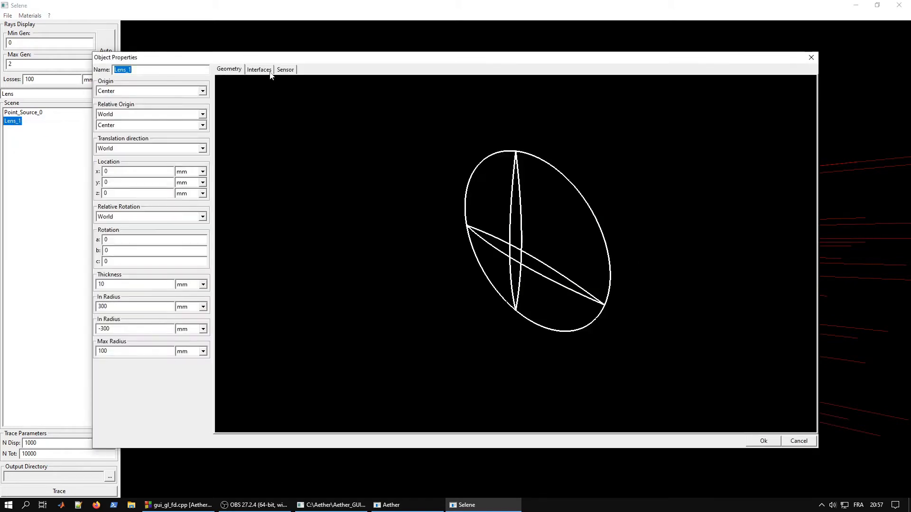
pyautogui.click(268, 71)
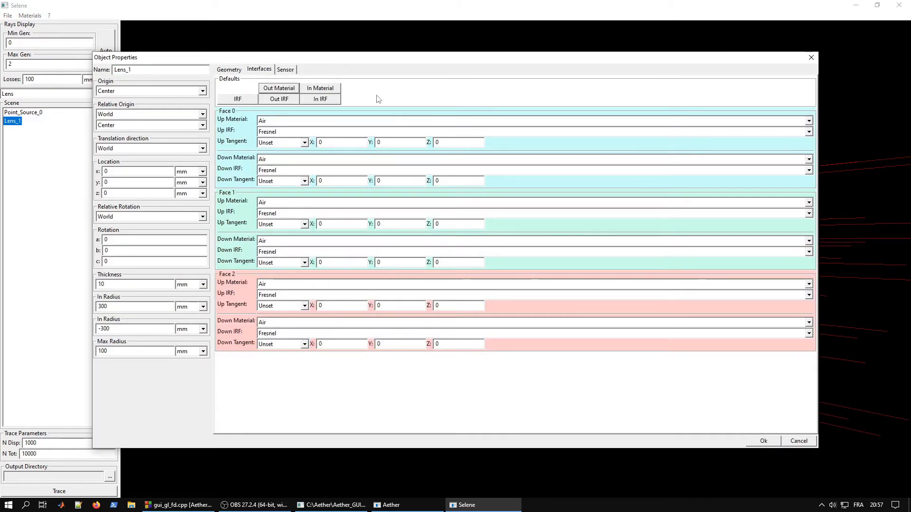
pyautogui.click(336, 89)
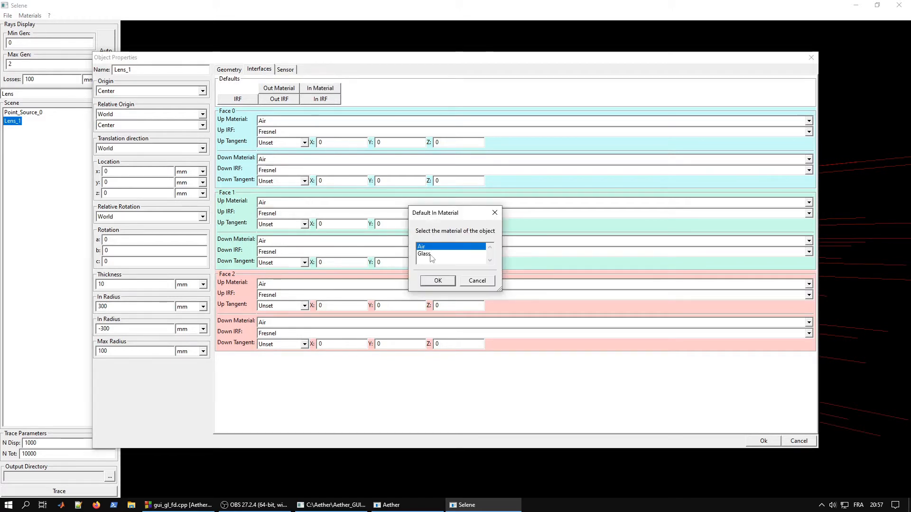
pyautogui.click(425, 254)
pyautogui.click(437, 281)
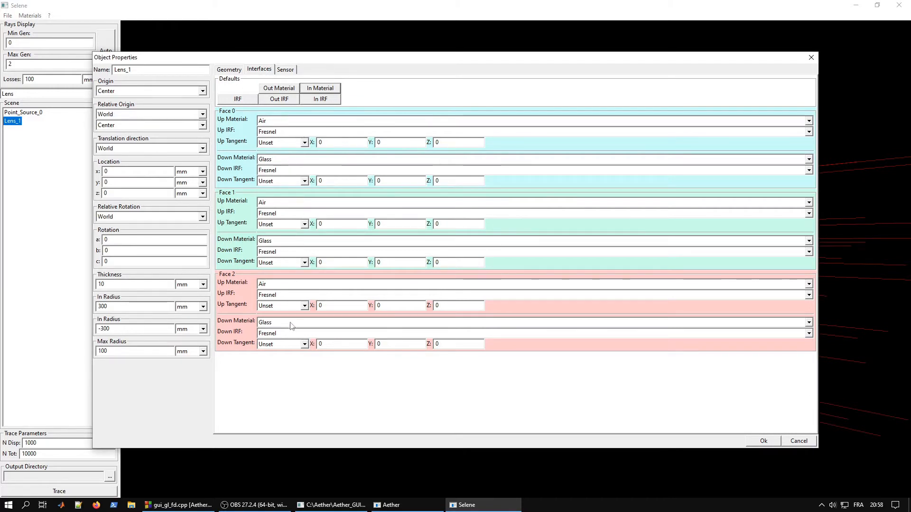
pyautogui.click(763, 440)
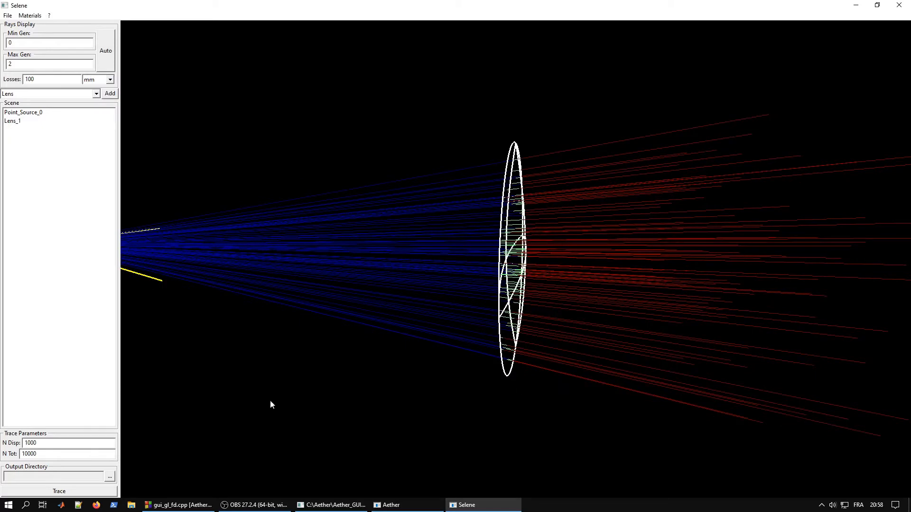
# - Retrace the scene with the glass lens and automatically update the range of displayed ray generations
pyautogui.click(91, 489)
pyautogui.scroll(-3, 330, 376)
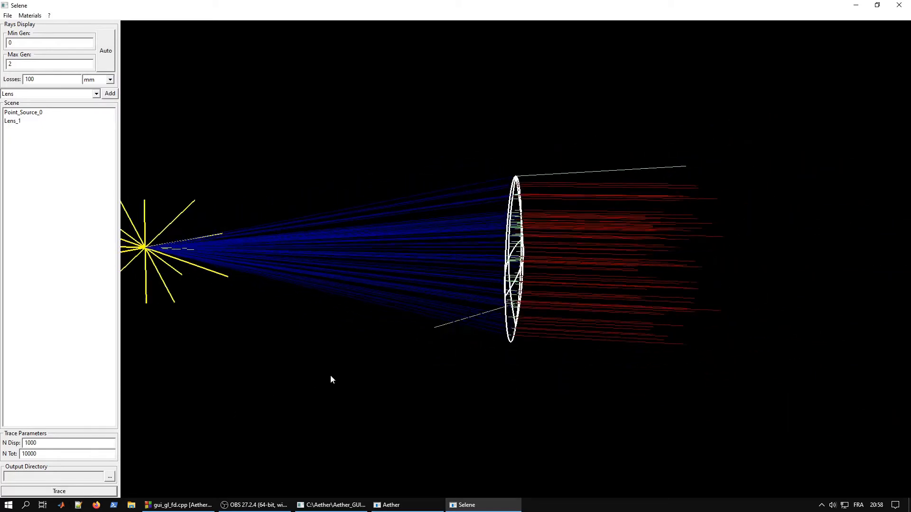
pyautogui.click(106, 50)
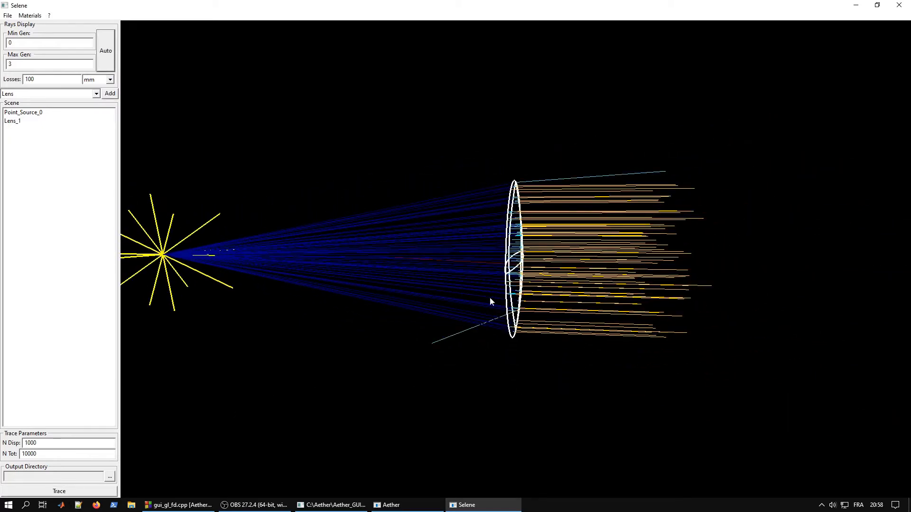
pyautogui.moveTo(490, 298); pyautogui.dragTo(509, 278)
pyautogui.scroll(1, 537, 335)
pyautogui.moveTo(537, 336); pyautogui.dragTo(532, 352)
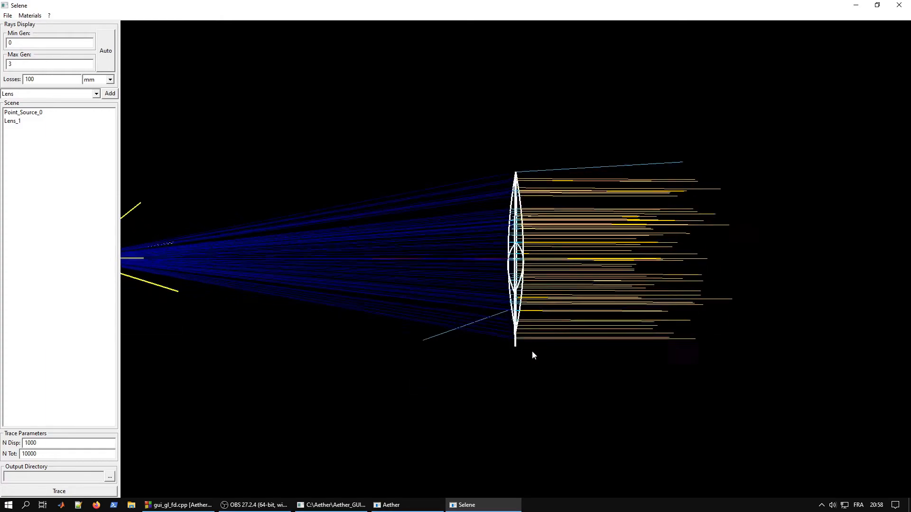
pyautogui.moveTo(696, 204); pyautogui.dragTo(649, 290)
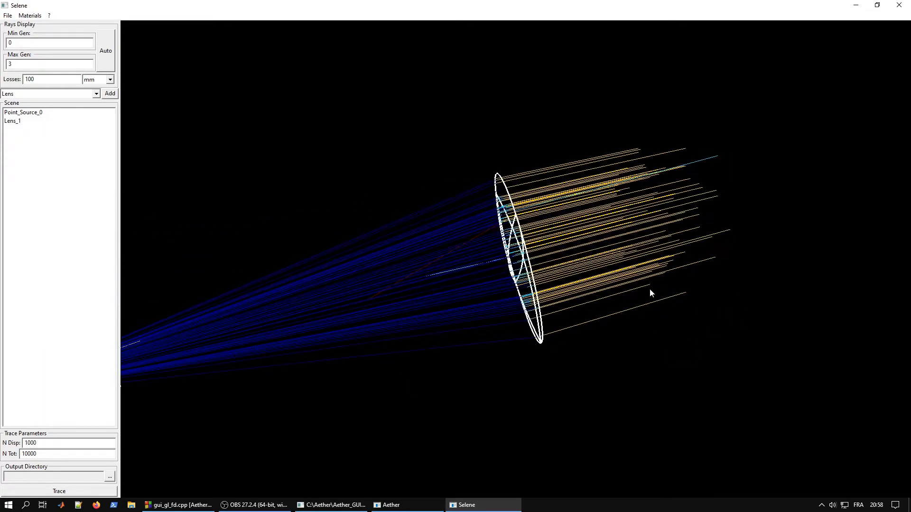
# - Examine the rays traced from the point source through the glass lens from several angles
pyautogui.scroll(-2, 635, 285)
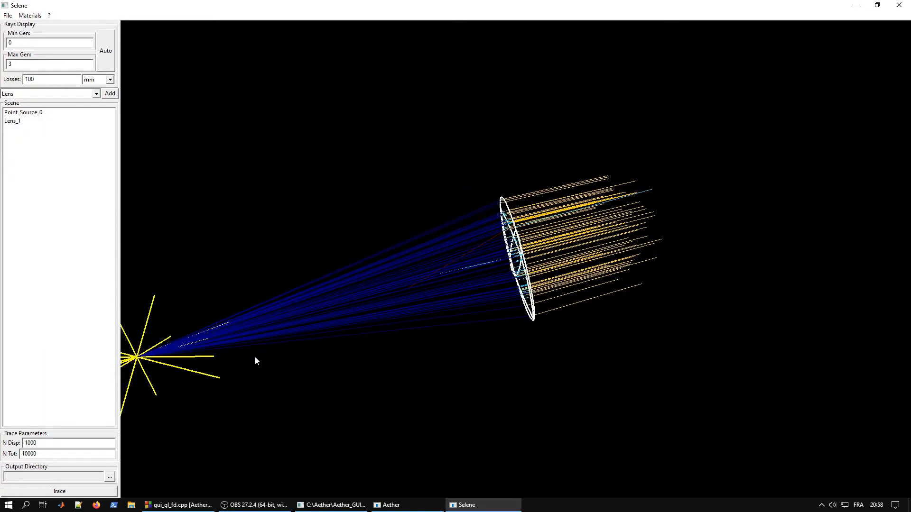
pyautogui.moveTo(255, 357); pyautogui.dragTo(261, 234)
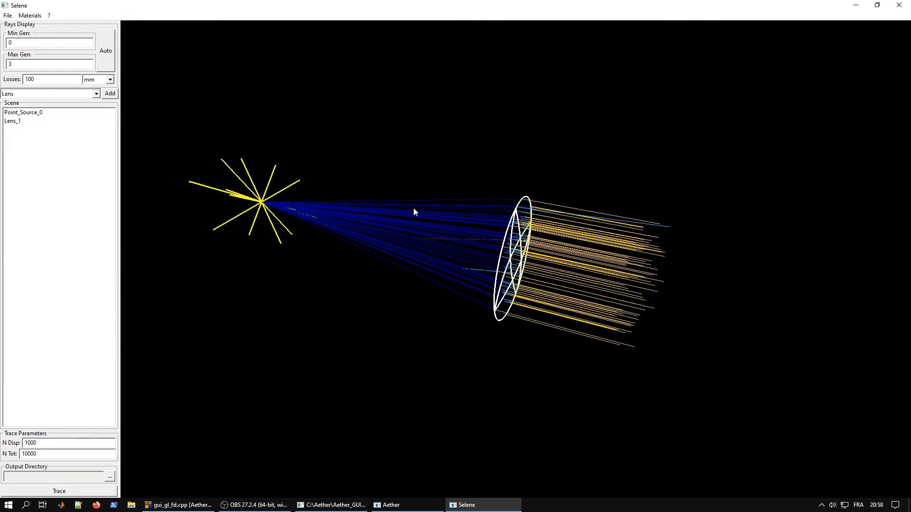
pyautogui.moveTo(414, 208); pyautogui.dragTo(528, 140)
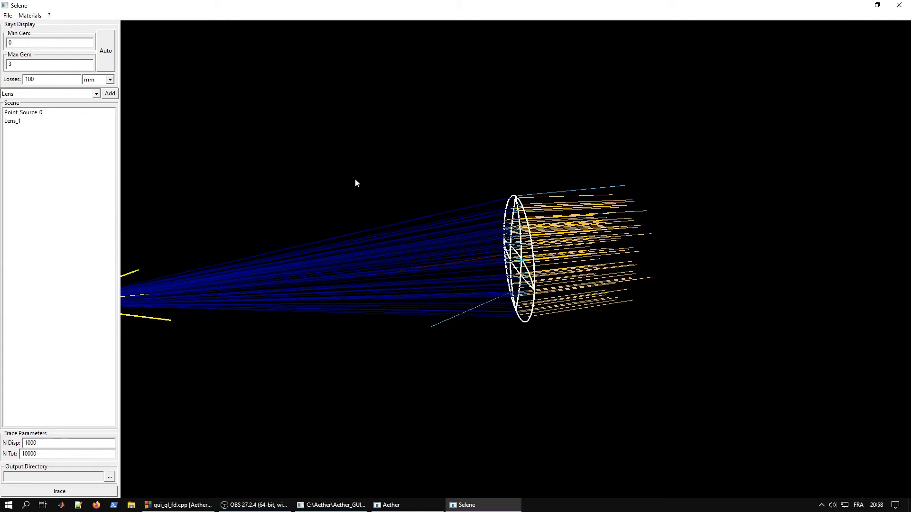
pyautogui.scroll(-2, 398, 202)
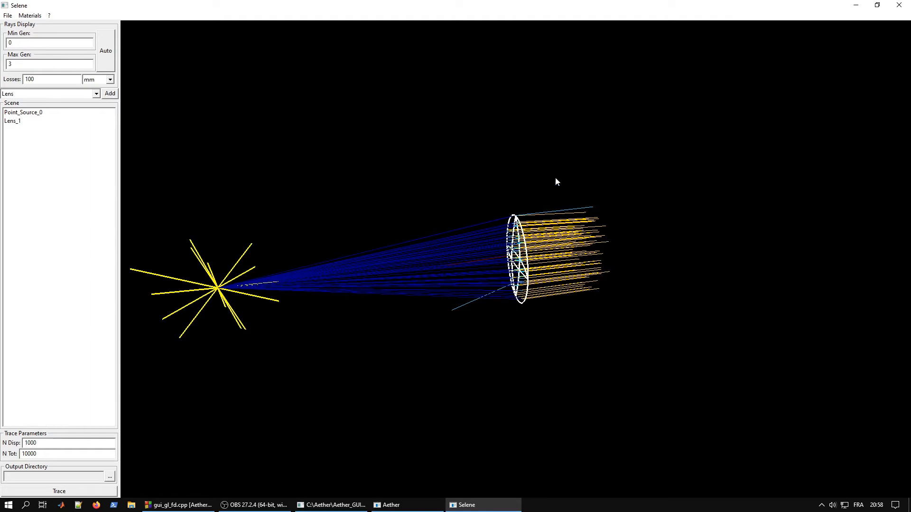
pyautogui.moveTo(467, 291); pyautogui.dragTo(598, 362)
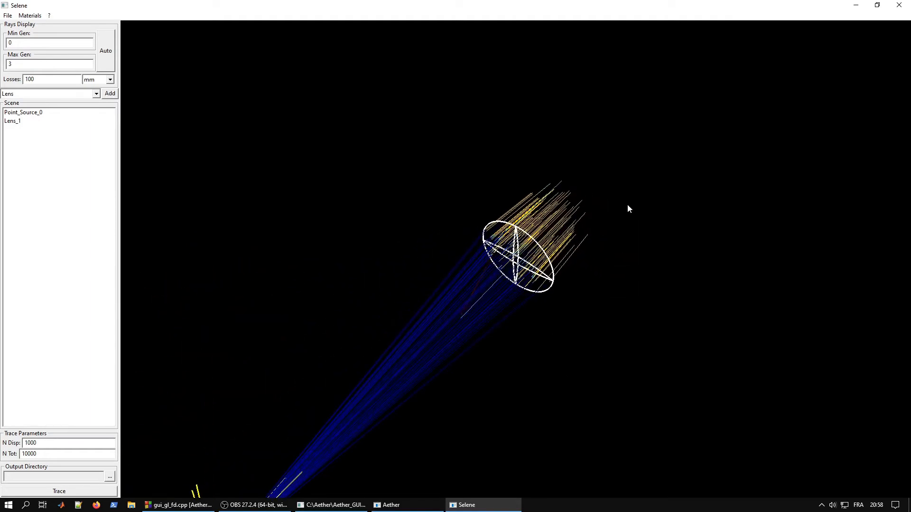
pyautogui.moveTo(627, 205); pyautogui.dragTo(379, 167)
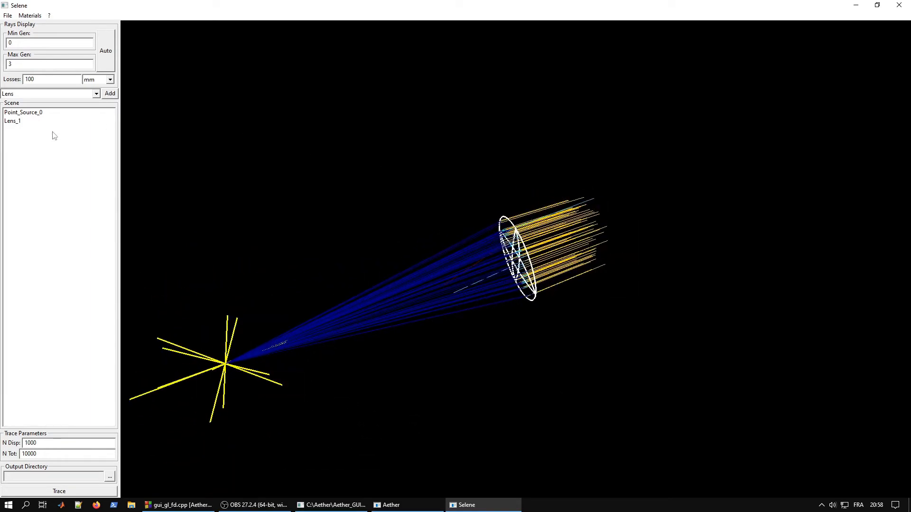
# - Add a rectangle to the scene at x = 150 mm with its a rotation set to 45
pyautogui.click(63, 94)
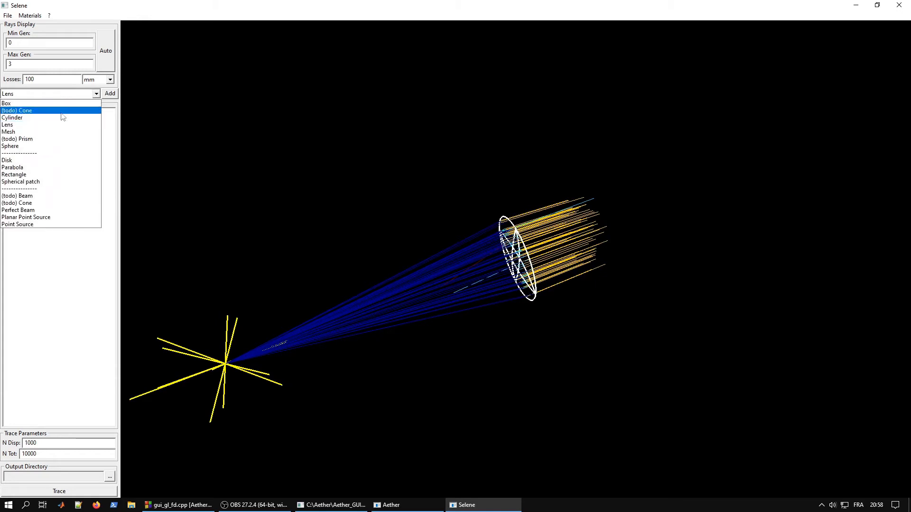
pyautogui.click(59, 175)
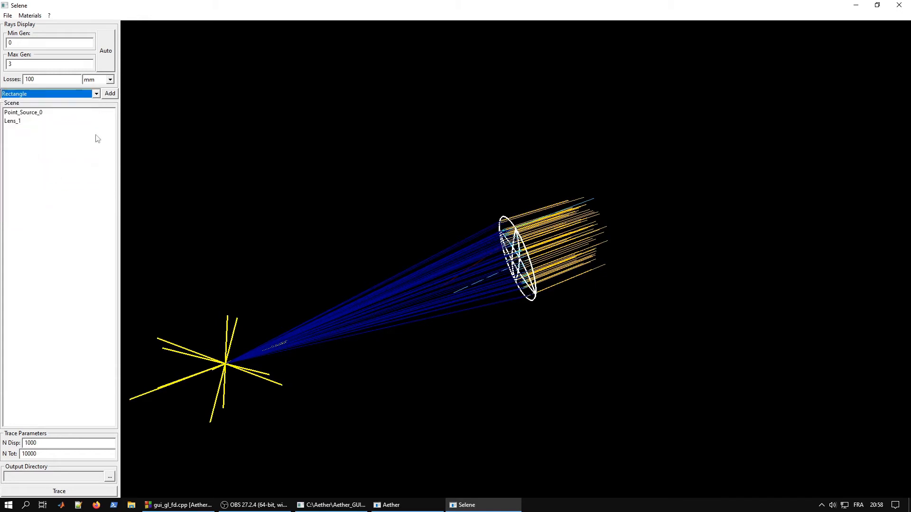
pyautogui.click(112, 94)
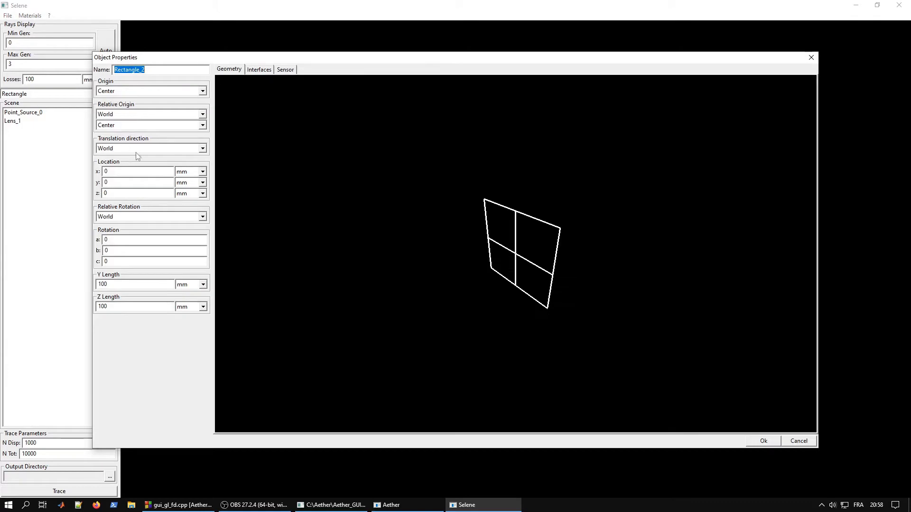
pyautogui.moveTo(124, 171); pyautogui.dragTo(87, 168)
pyautogui.write('150')
pyautogui.moveTo(182, 240); pyautogui.dragTo(104, 240)
pyautogui.write('45')
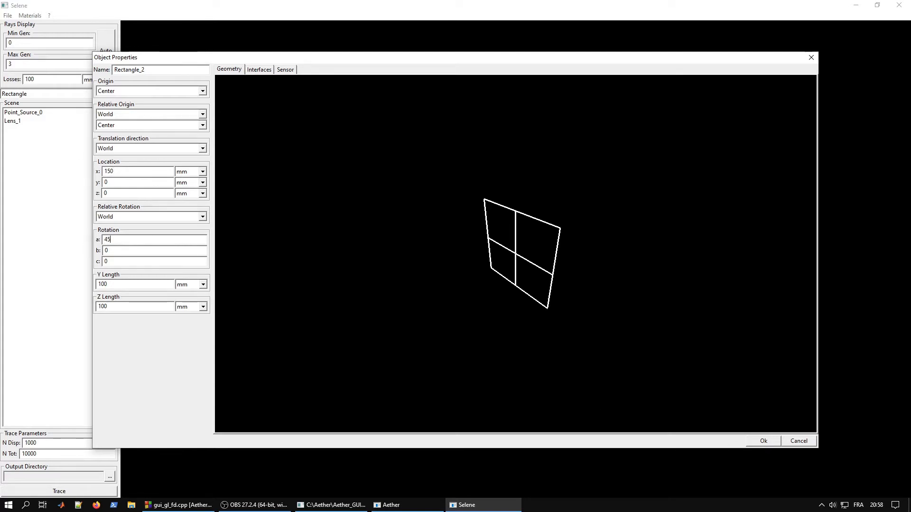
# - Set the rectangle's default IRF to Perfect Mirror for both sides of every face and confirm the properties
pyautogui.click(259, 69)
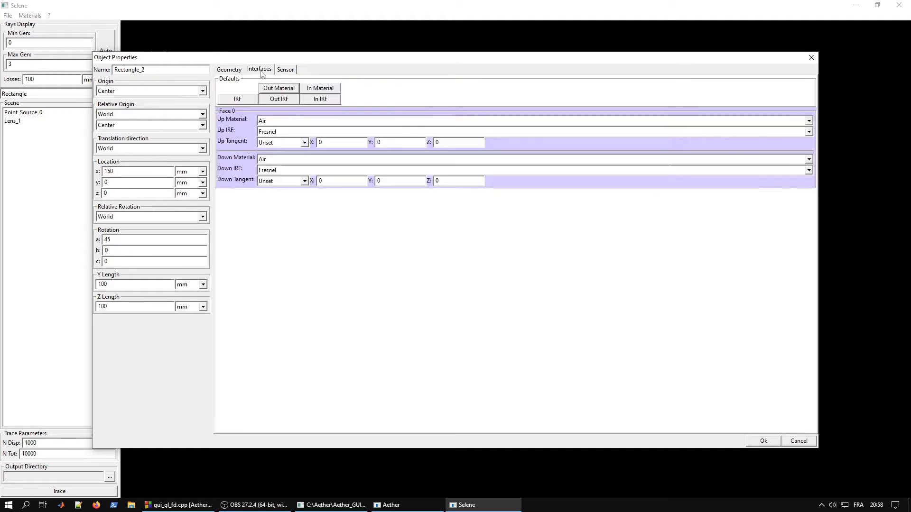
pyautogui.click(237, 100)
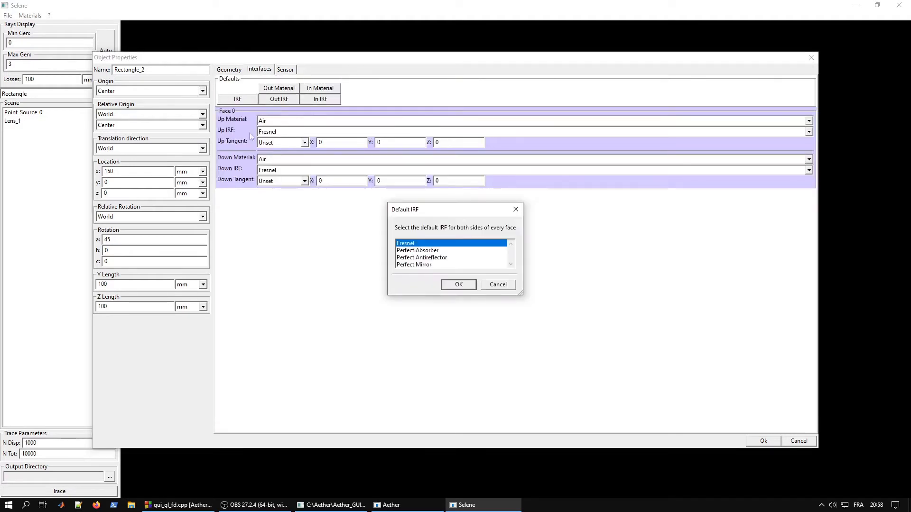
pyautogui.click(424, 265)
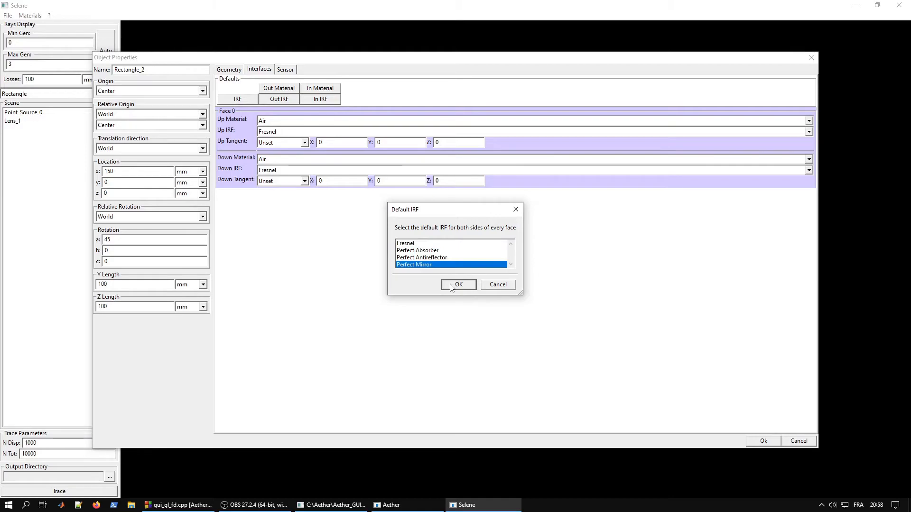
pyautogui.click(456, 285)
pyautogui.click(763, 441)
# - Trace the scene with the mirror in place and automatically set the range of displayed ray generations
pyautogui.moveTo(730, 401)
pyautogui.mouseDown()
pyautogui.moveTo(570, 406)
pyautogui.moveTo(528, 445)
pyautogui.moveTo(373, 309)
pyautogui.moveTo(331, 301)
pyautogui.moveTo(329, 262)
pyautogui.moveTo(218, 327)
pyautogui.mouseUp()
pyautogui.click(94, 491)
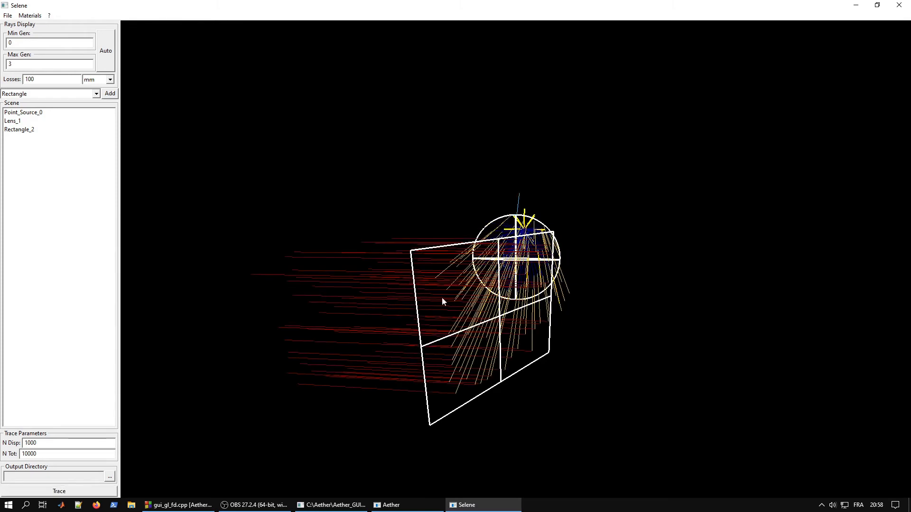
pyautogui.moveTo(443, 297)
pyautogui.mouseDown()
pyautogui.moveTo(715, 399)
pyautogui.moveTo(631, 321)
pyautogui.mouseUp()
pyautogui.moveTo(463, 260); pyautogui.dragTo(475, 336)
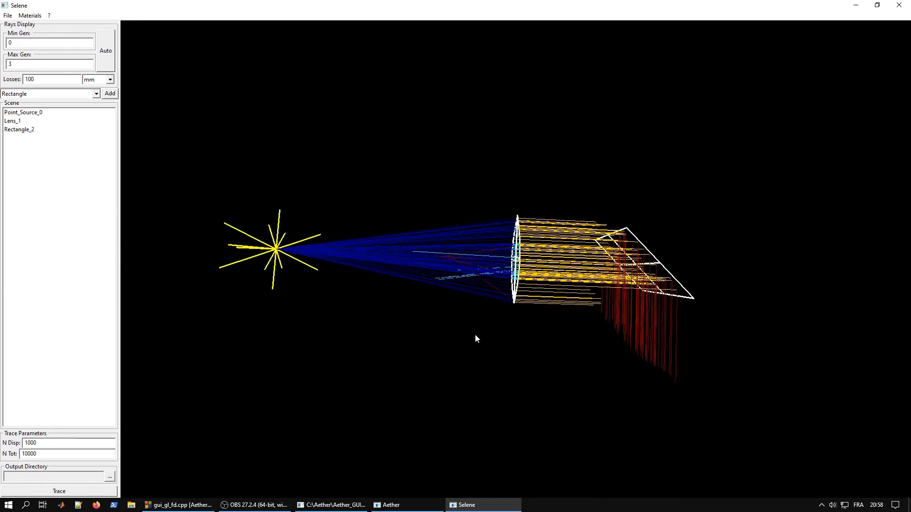
pyautogui.moveTo(526, 259); pyautogui.dragTo(499, 241)
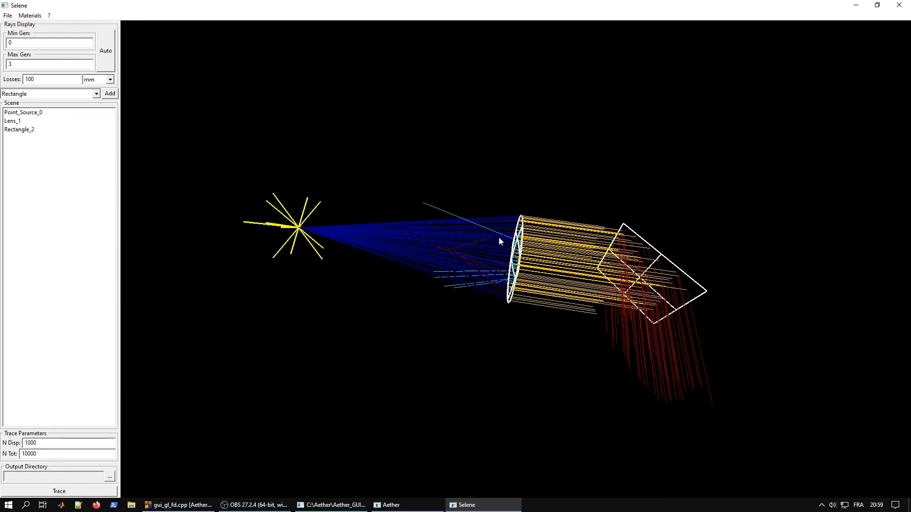
pyautogui.click(112, 58)
# - Set the displayed length of lost rays to 1000 mm
pyautogui.moveTo(740, 227); pyautogui.dragTo(583, 356)
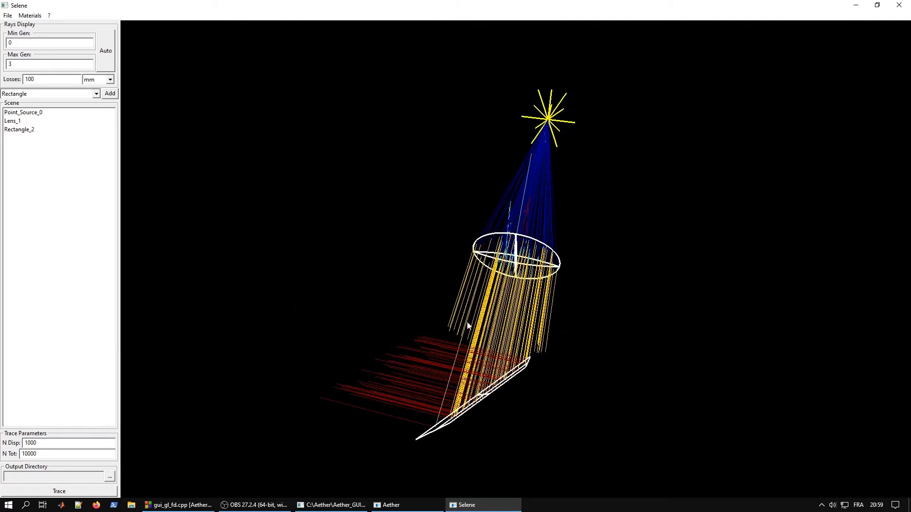
pyautogui.moveTo(467, 326); pyautogui.dragTo(492, 306)
pyautogui.moveTo(465, 395); pyautogui.dragTo(498, 336)
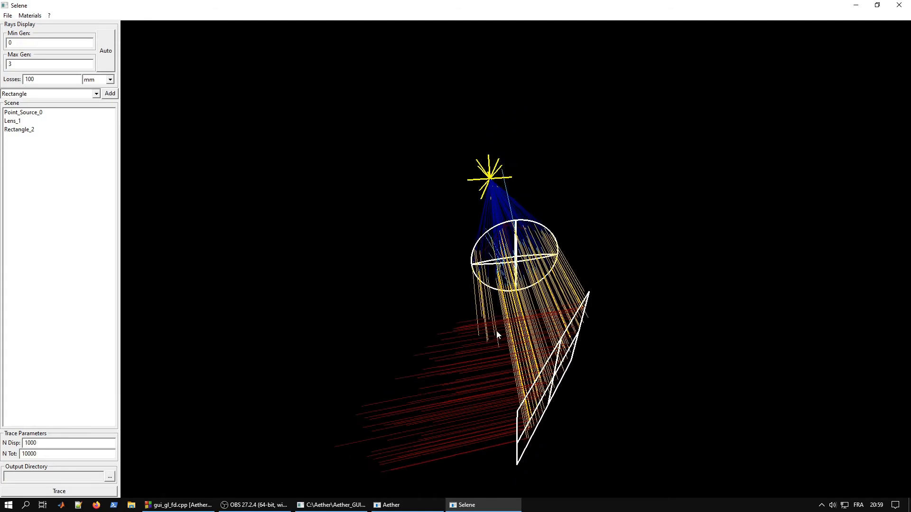
pyautogui.moveTo(583, 351); pyautogui.dragTo(549, 311)
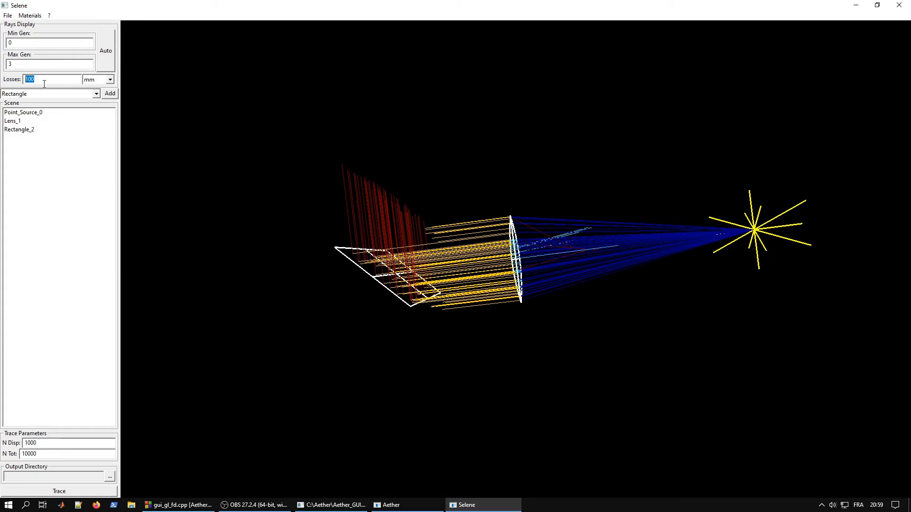
pyautogui.write('10')
pyautogui.press('Return')
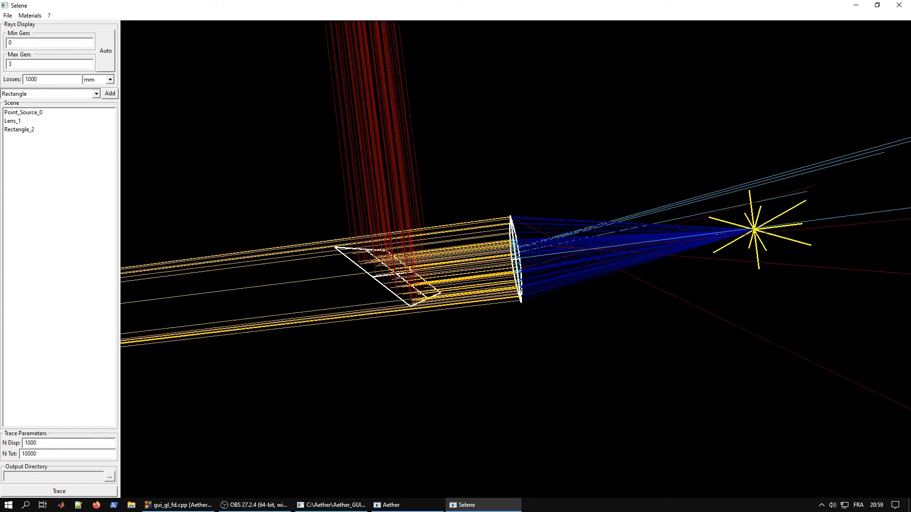
# - Examine the extended rays leaving the lens and the mirror from several angles
pyautogui.moveTo(467, 310); pyautogui.dragTo(579, 100)
pyautogui.scroll(-2, 508, 205)
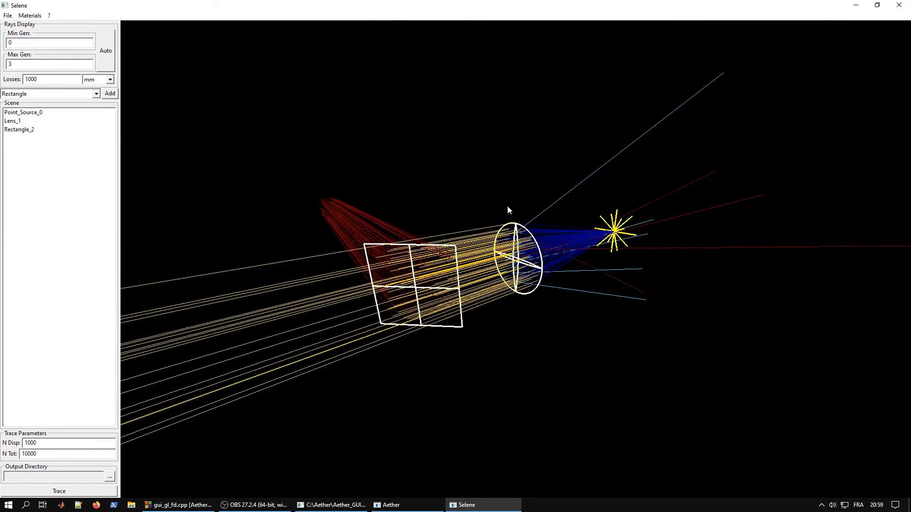
pyautogui.moveTo(507, 206); pyautogui.dragTo(529, 215)
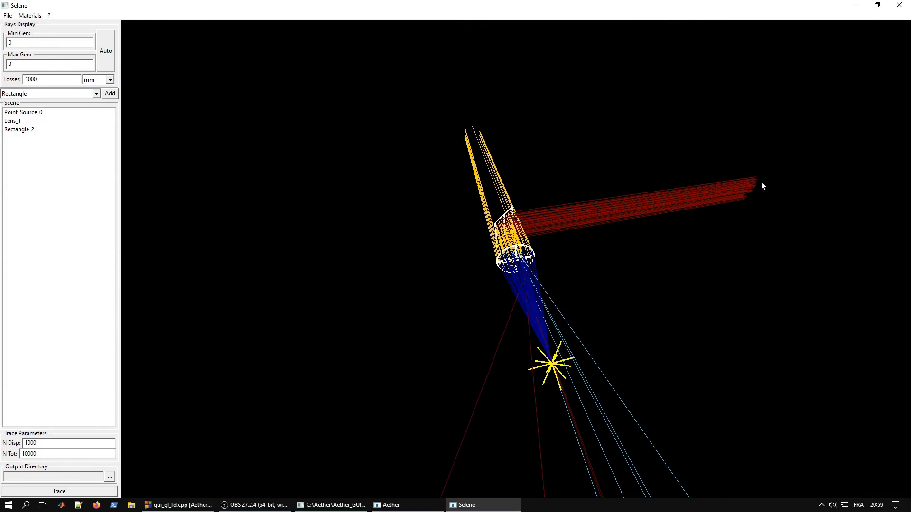
pyautogui.moveTo(658, 203); pyautogui.dragTo(637, 206)
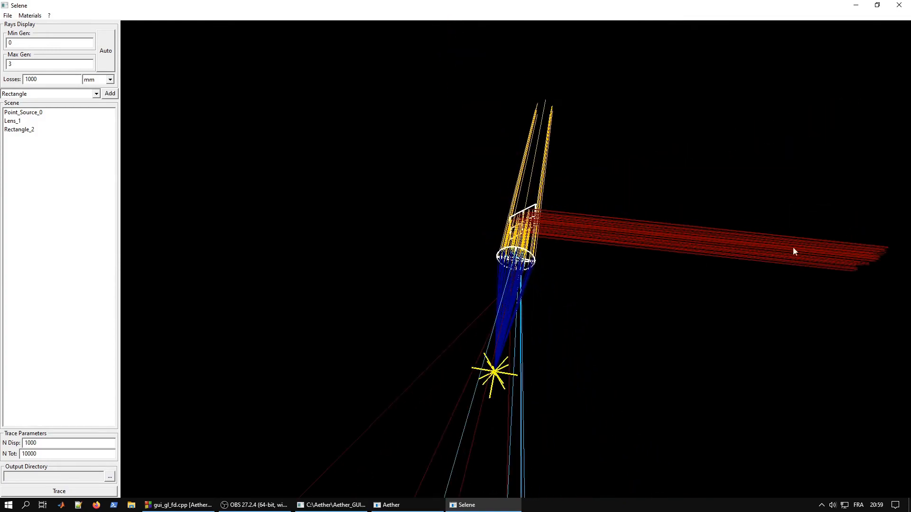
pyautogui.moveTo(795, 251); pyautogui.dragTo(445, 301)
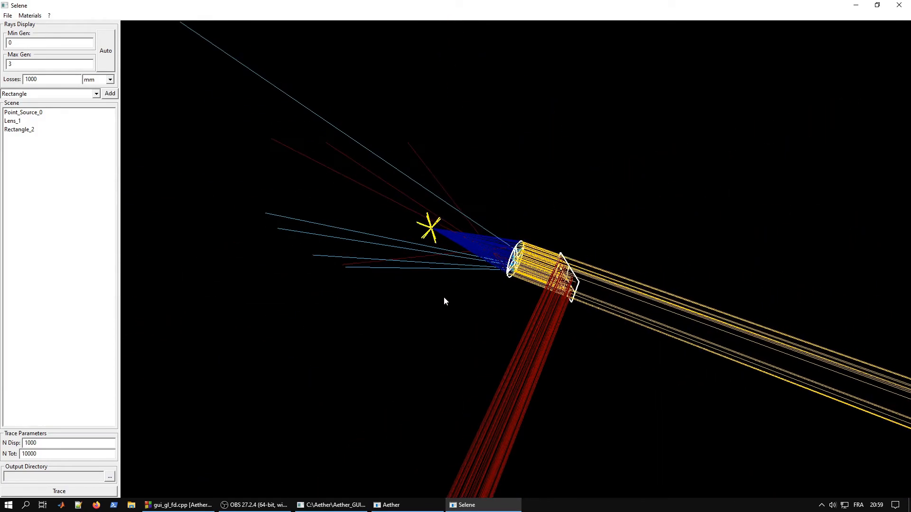
pyautogui.moveTo(472, 273); pyautogui.dragTo(548, 242)
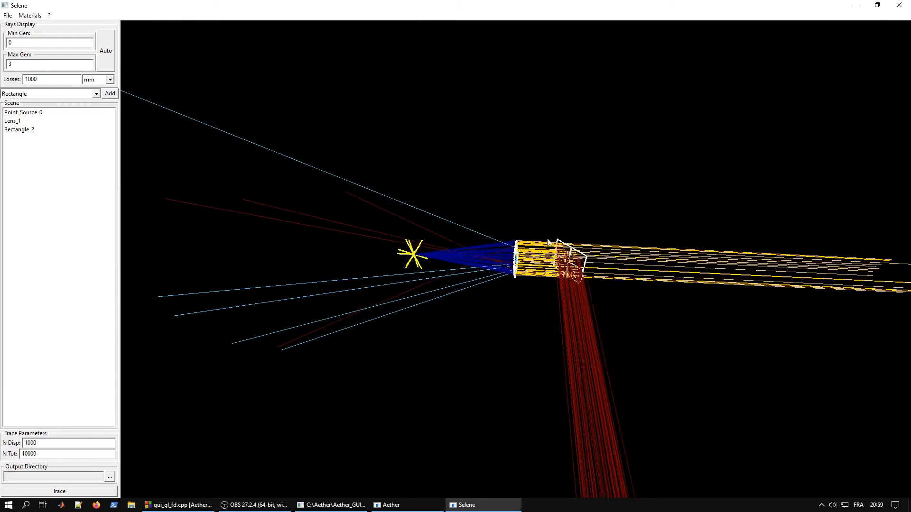
# - Move the point source to x = -1000 mm and retrace the scene
pyautogui.rightClick(18, 112)
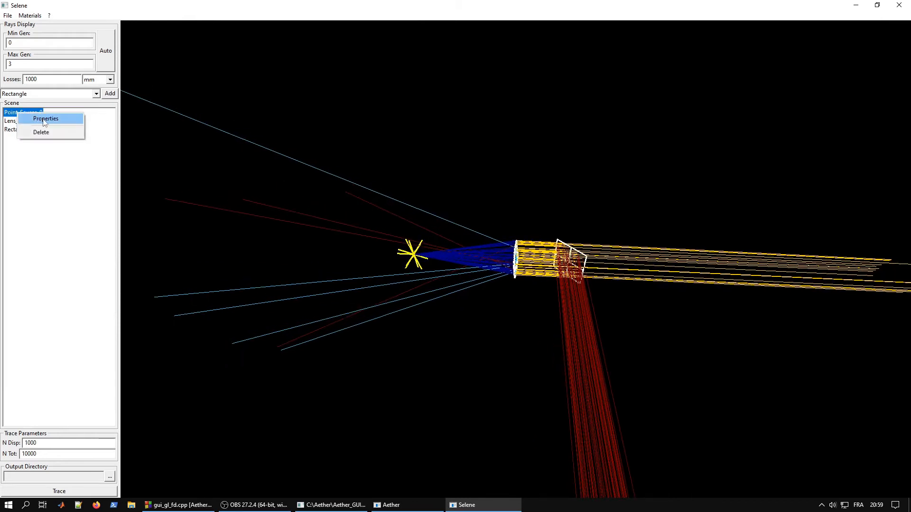
pyautogui.click(45, 119)
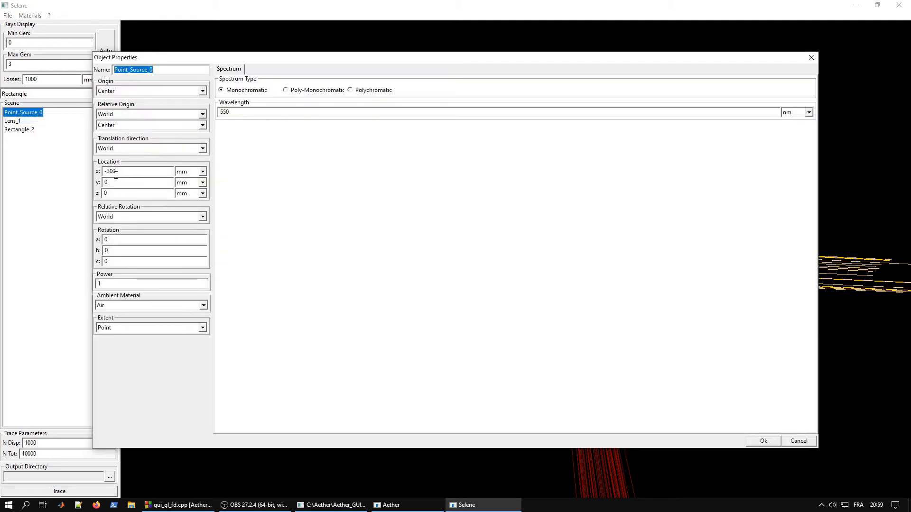
pyautogui.moveTo(109, 171); pyautogui.dragTo(111, 171)
pyautogui.write('1000')
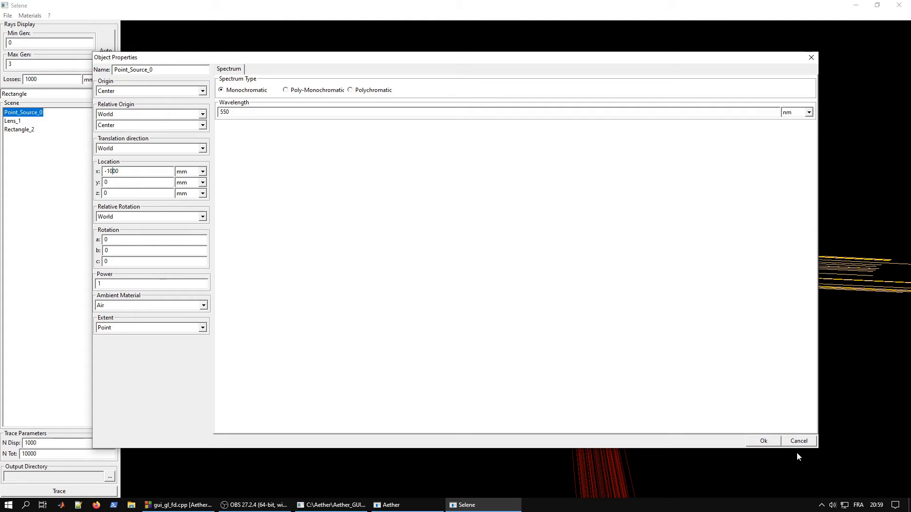
pyautogui.click(763, 440)
pyautogui.click(87, 492)
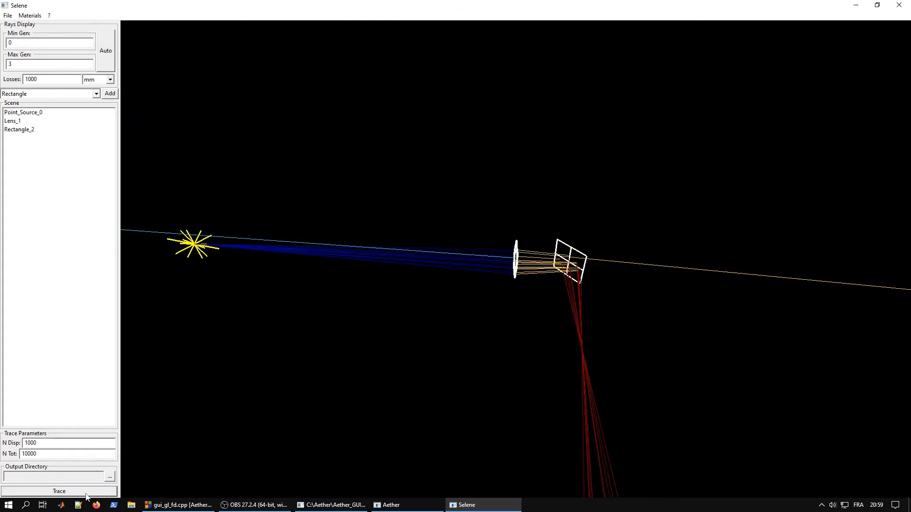
# - Examine how the lens and mirror focus the rays from the distant source, and review the displayed and total ray count settings
pyautogui.moveTo(333, 431); pyautogui.dragTo(725, 170)
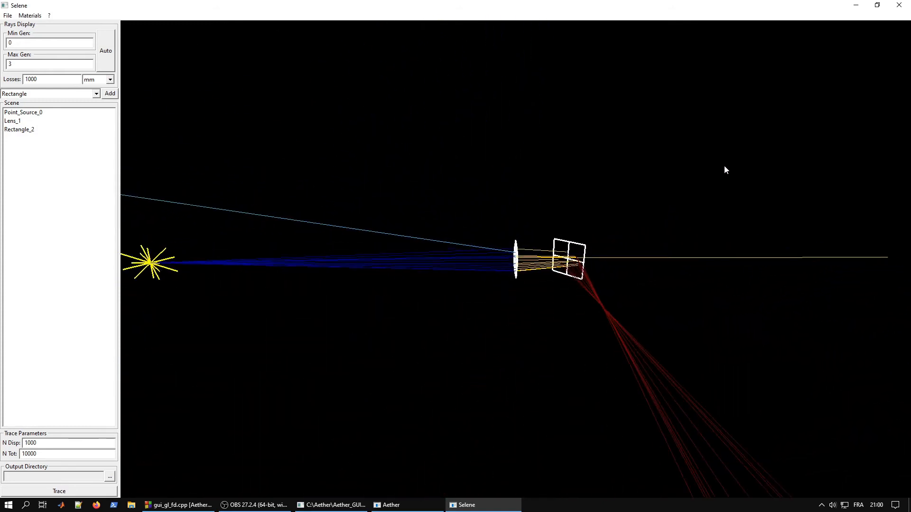
pyautogui.moveTo(621, 236); pyautogui.dragTo(559, 251)
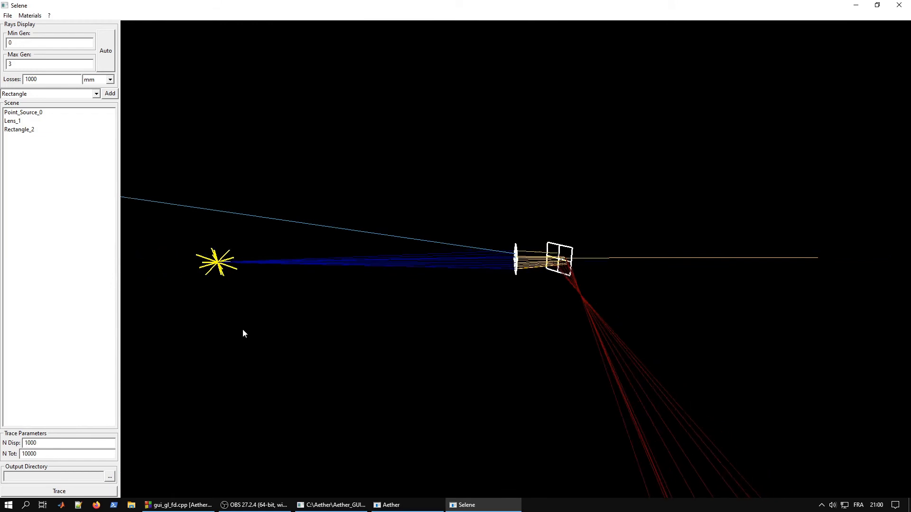
pyautogui.doubleClick(44, 444)
pyautogui.moveTo(480, 189); pyautogui.dragTo(491, 224)
pyautogui.scroll(3, 483, 298)
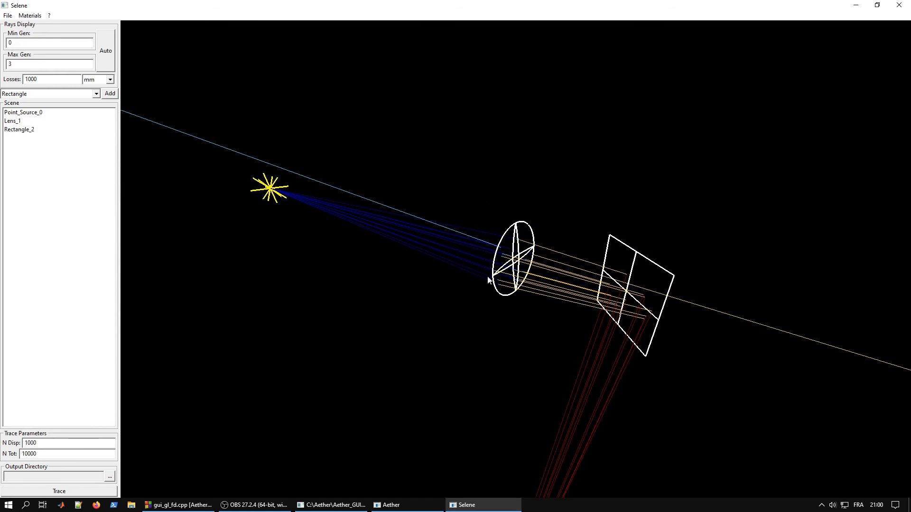
pyautogui.moveTo(410, 244); pyautogui.dragTo(385, 224)
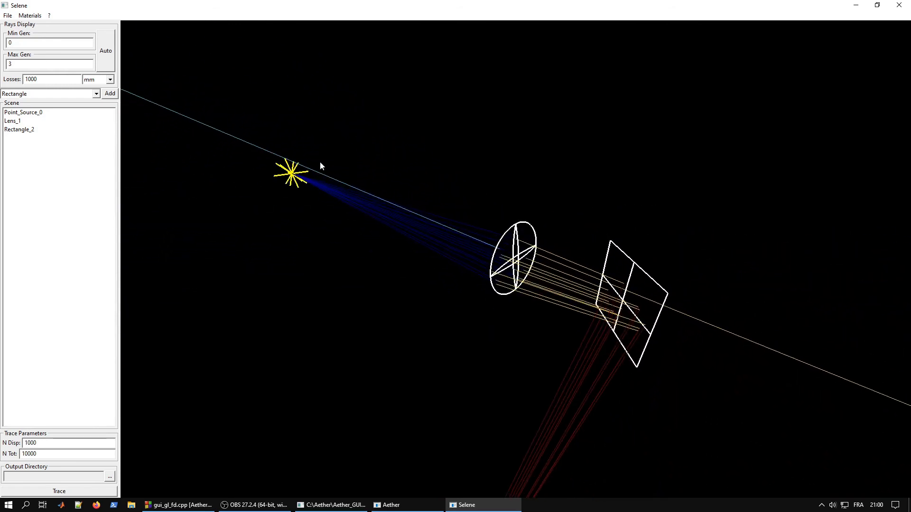
pyautogui.moveTo(56, 454); pyautogui.dragTo(18, 454)
pyautogui.moveTo(567, 244); pyautogui.dragTo(584, 225)
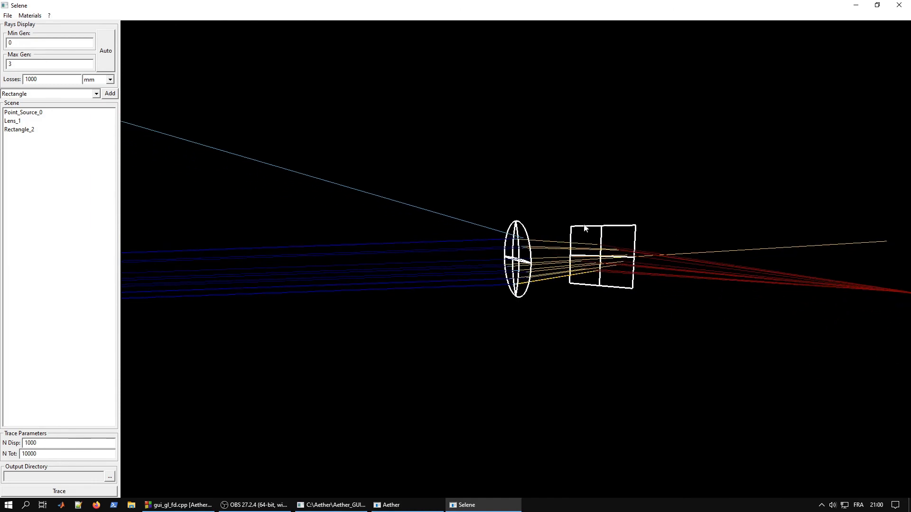
pyautogui.moveTo(476, 237); pyautogui.dragTo(465, 207)
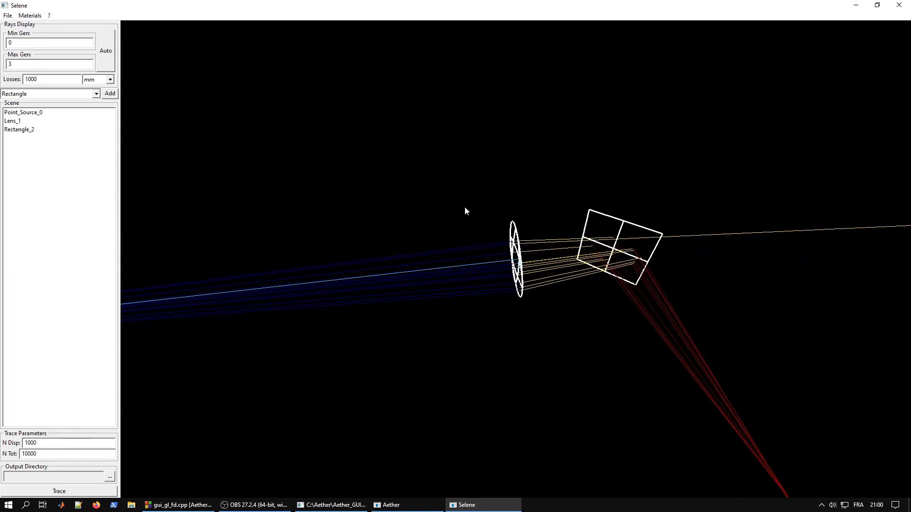
# - Set the total number of traced rays to 1000000 and retrace the scene
pyautogui.moveTo(487, 241); pyautogui.dragTo(367, 257)
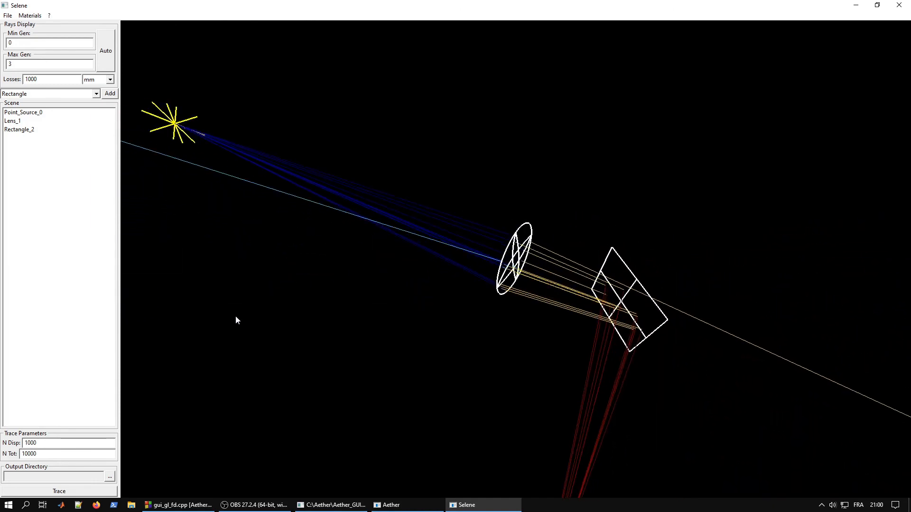
pyautogui.click(80, 451)
pyautogui.click(94, 493)
pyautogui.moveTo(121, 479)
pyautogui.mouseDown()
pyautogui.moveTo(395, 311)
pyautogui.moveTo(164, 279)
pyautogui.moveTo(524, 307)
pyautogui.moveTo(397, 338)
pyautogui.moveTo(433, 290)
pyautogui.moveTo(646, 272)
pyautogui.moveTo(561, 297)
pyautogui.moveTo(438, 246)
pyautogui.moveTo(526, 286)
pyautogui.moveTo(662, 284)
pyautogui.moveTo(530, 238)
pyautogui.moveTo(596, 230)
pyautogui.moveTo(510, 181)
pyautogui.moveTo(444, 234)
pyautogui.mouseUp()
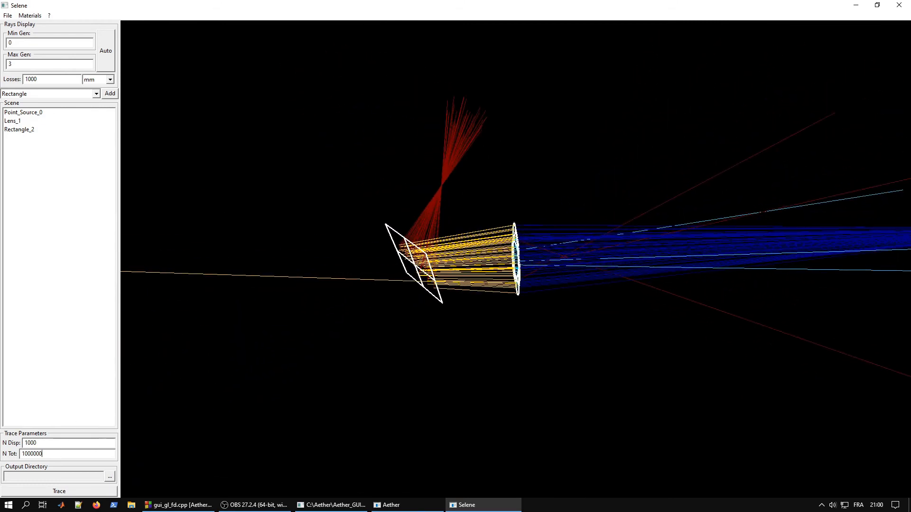
pyautogui.click(64, 492)
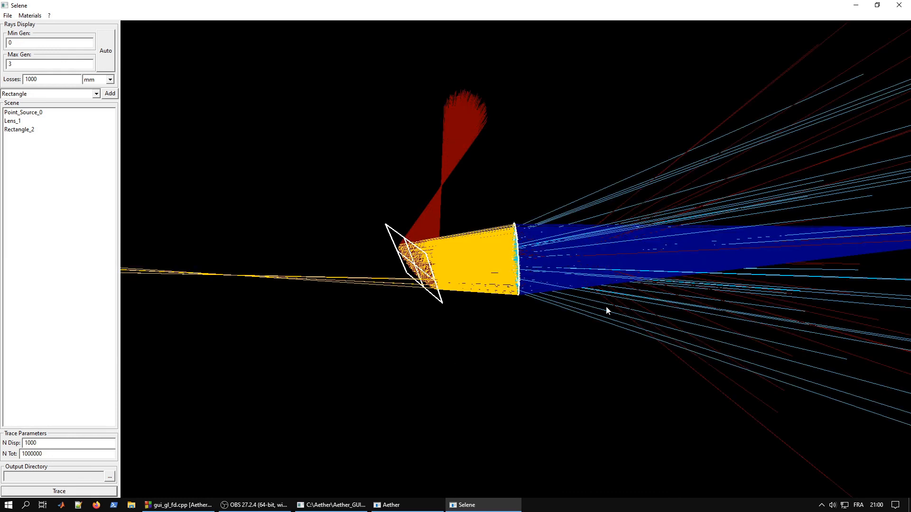
# - Set the displayed ray generation range automatically to cover all traced generations
pyautogui.moveTo(606, 310); pyautogui.dragTo(620, 343)
pyautogui.click(109, 46)
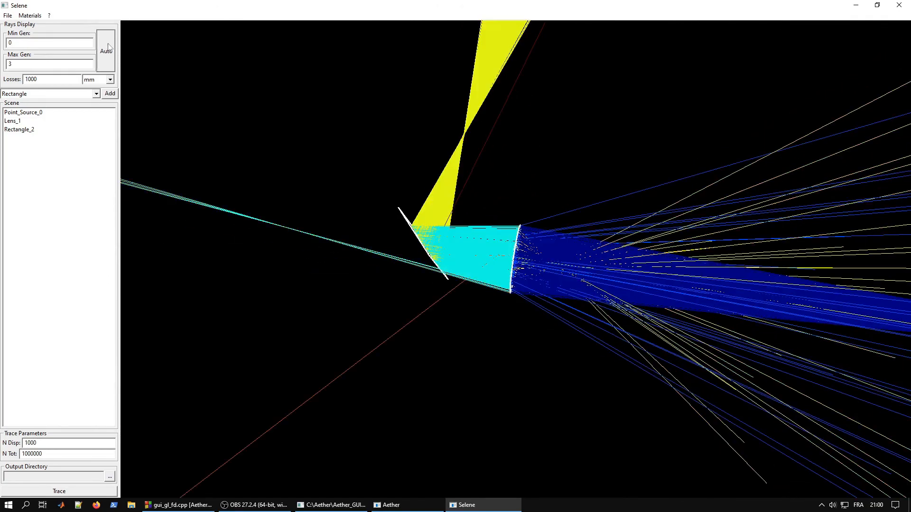
# - Examine the denser ray bundles from the source through the lens to the mirror's focus, including stray reflections, from several angles
pyautogui.moveTo(580, 240); pyautogui.dragTo(544, 315)
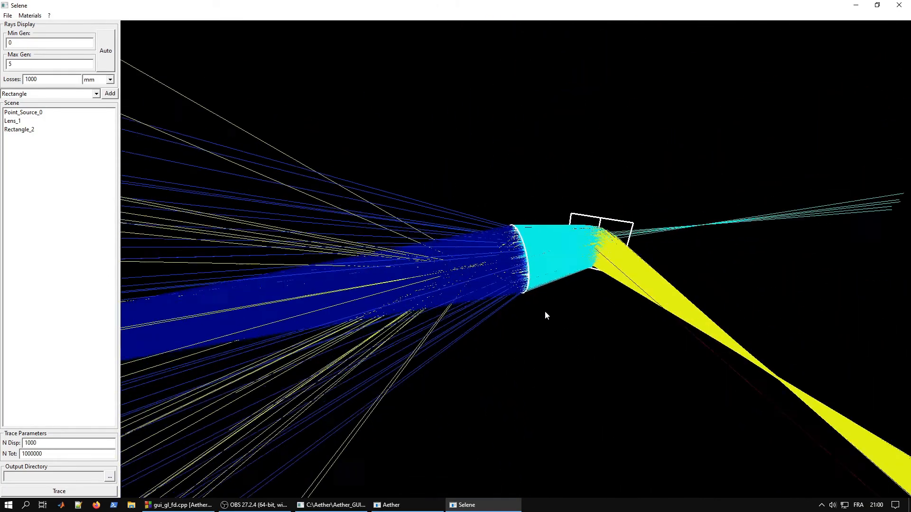
pyautogui.scroll(-6, 541, 299)
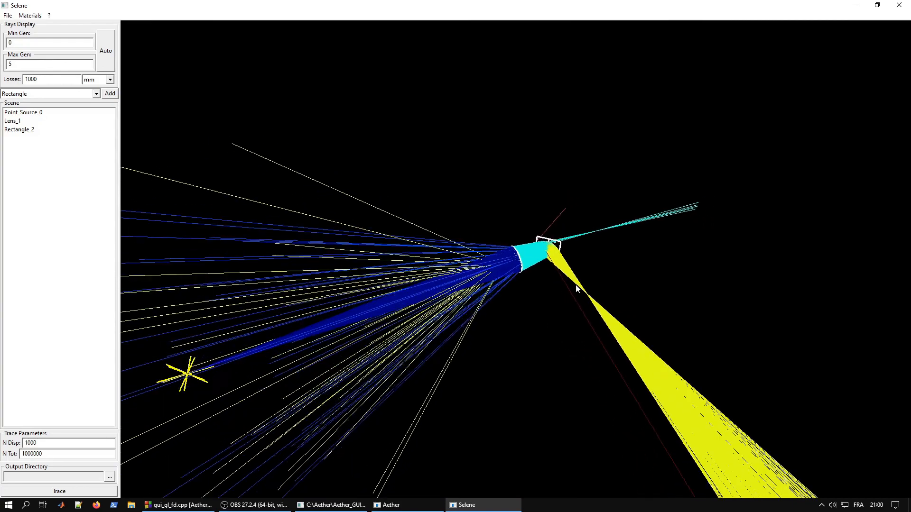
pyautogui.scroll(-3, 576, 285)
pyautogui.moveTo(489, 259); pyautogui.dragTo(498, 307)
pyautogui.scroll(2, 528, 276)
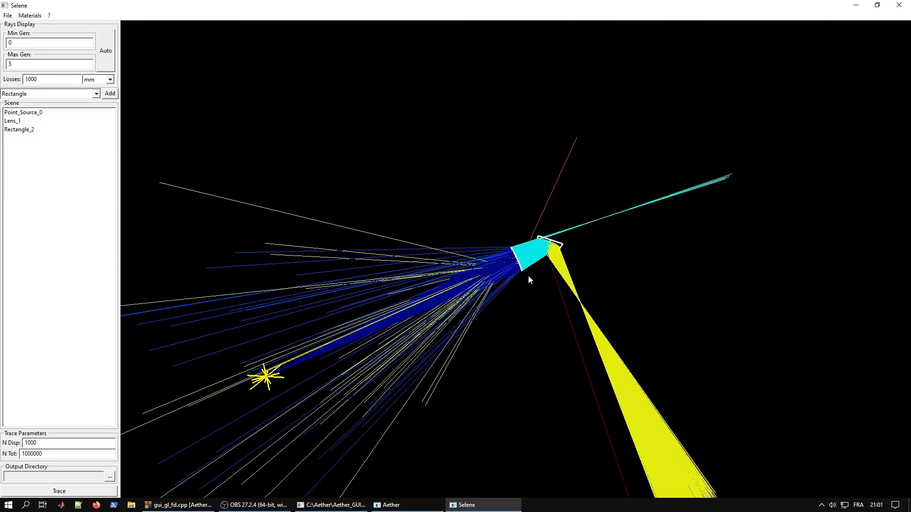
pyautogui.moveTo(530, 279); pyautogui.dragTo(487, 222)
pyautogui.moveTo(752, 221); pyautogui.dragTo(601, 291)
pyautogui.scroll(1, 739, 252)
pyautogui.moveTo(738, 251); pyautogui.dragTo(760, 238)
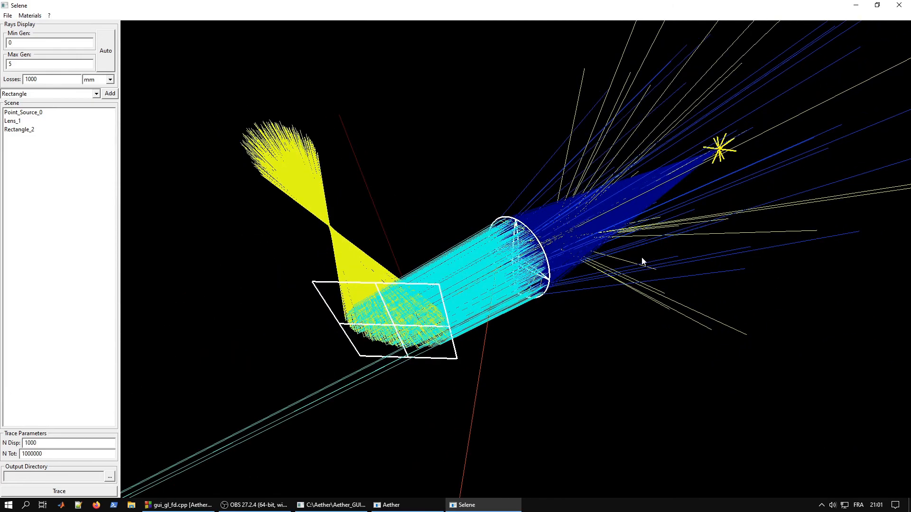